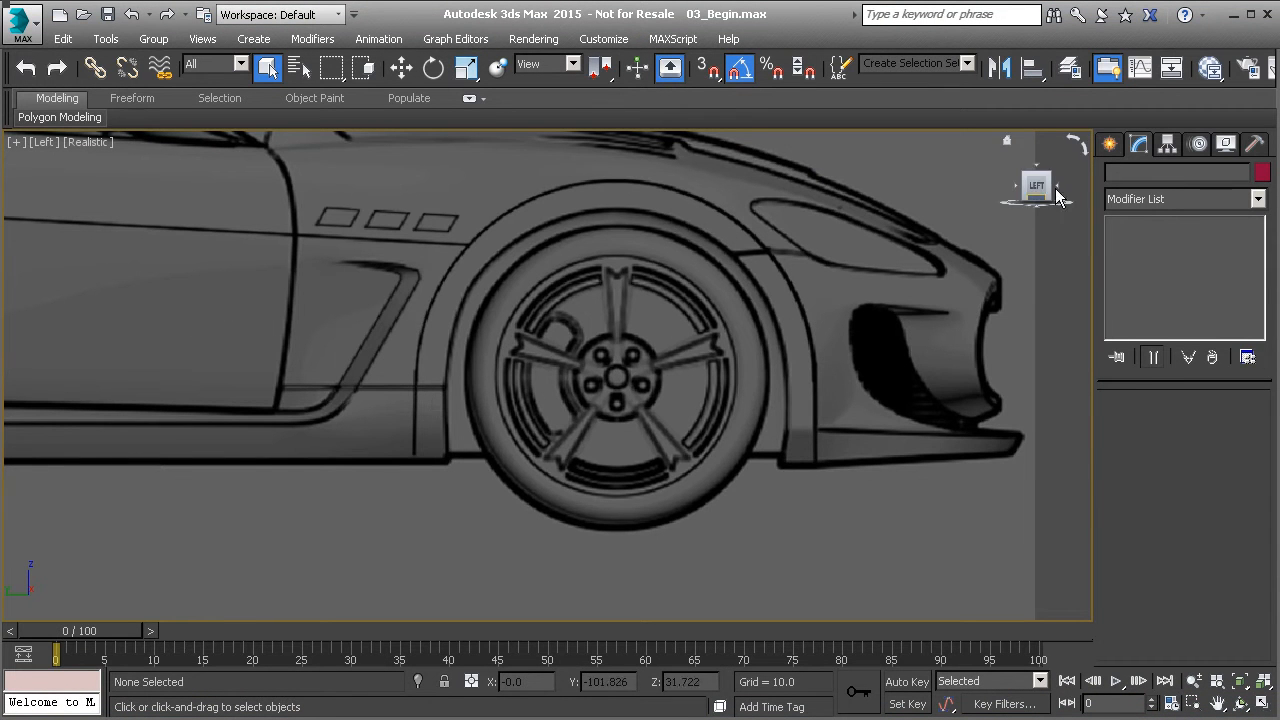
# Create a standard cylinder centred on the front wheel hub, with radius about 18.3 and height about -19.6, covering the wheel arch.
pyautogui.click(1112, 144)
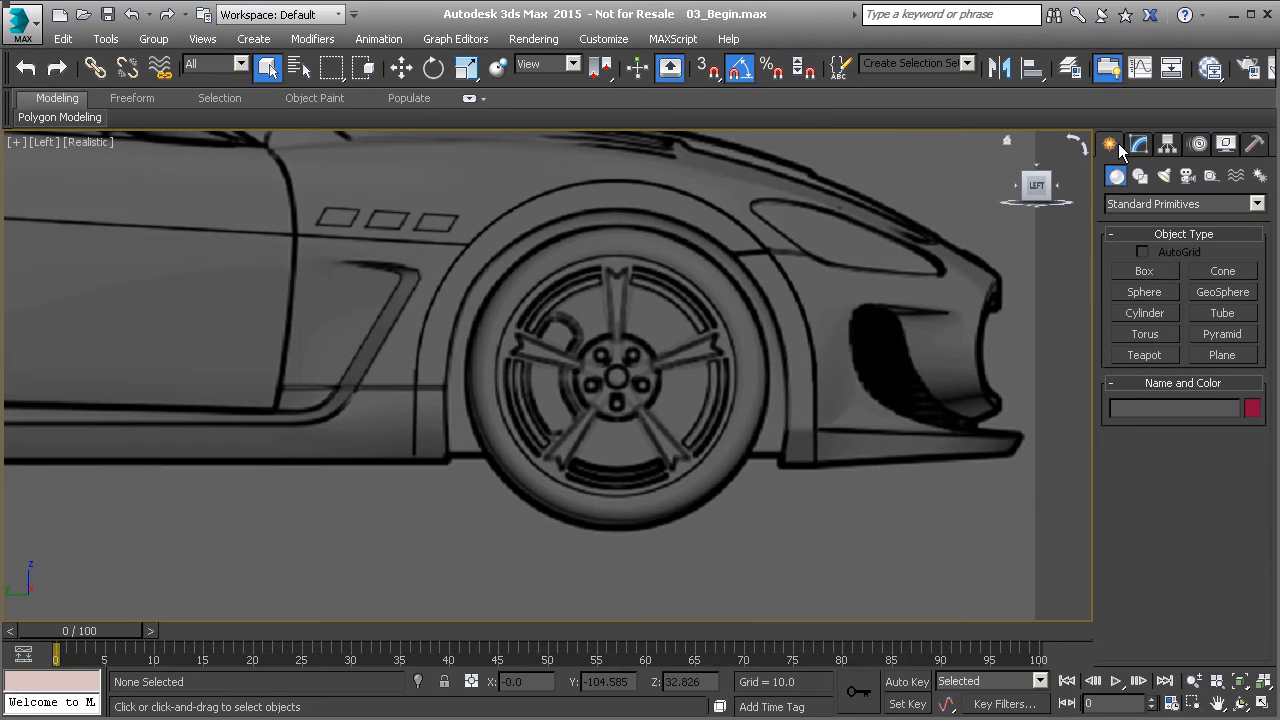
pyautogui.click(1144, 313)
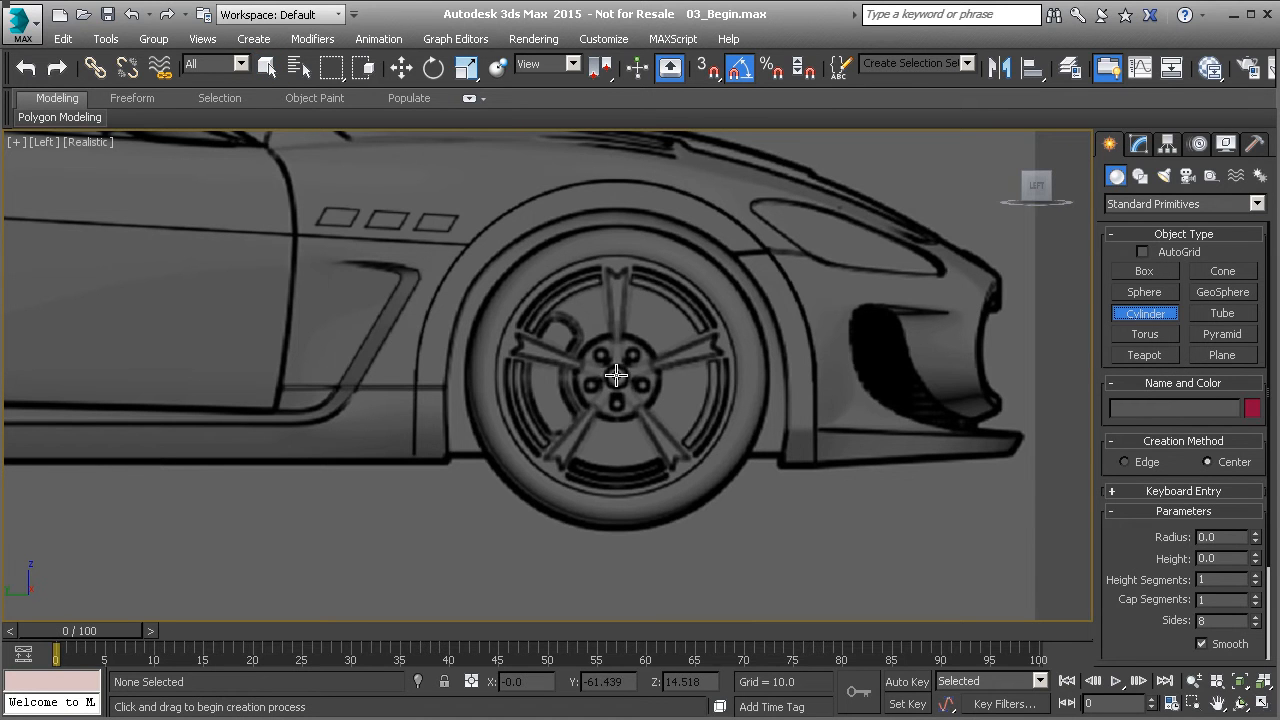
pyautogui.moveTo(616, 375); pyautogui.dragTo(581, 179)
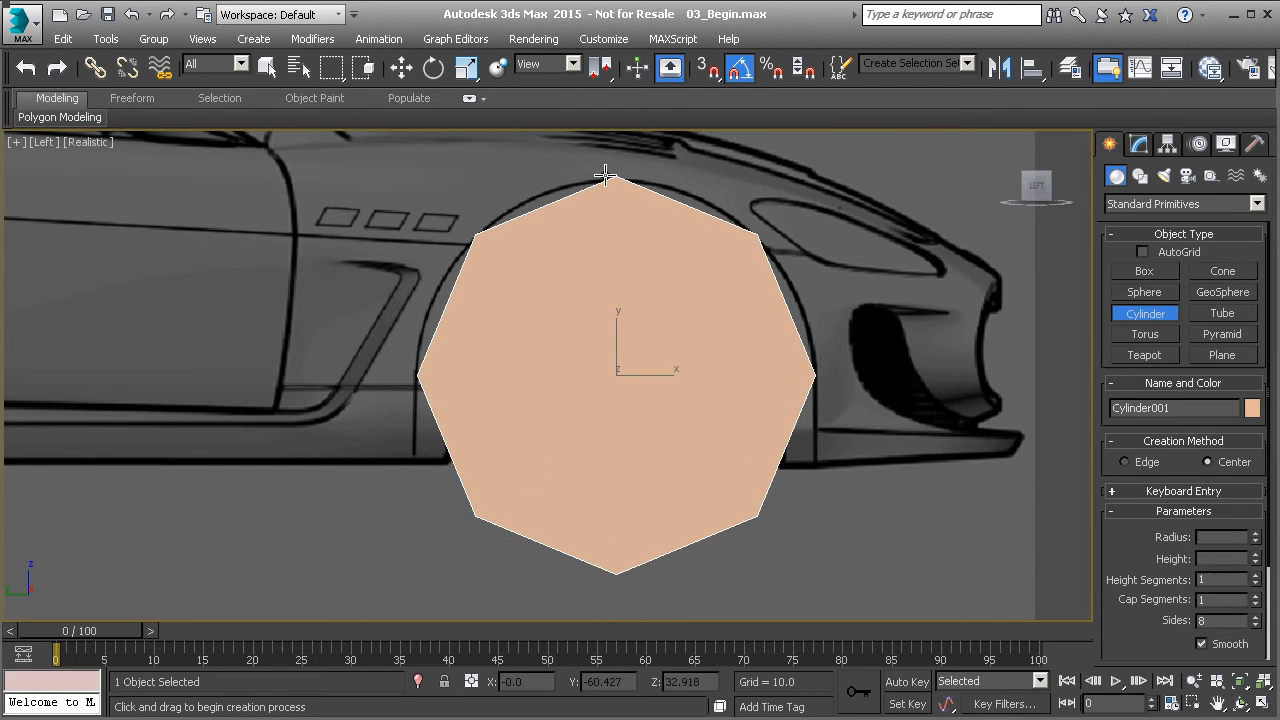
pyautogui.click(1210, 570)
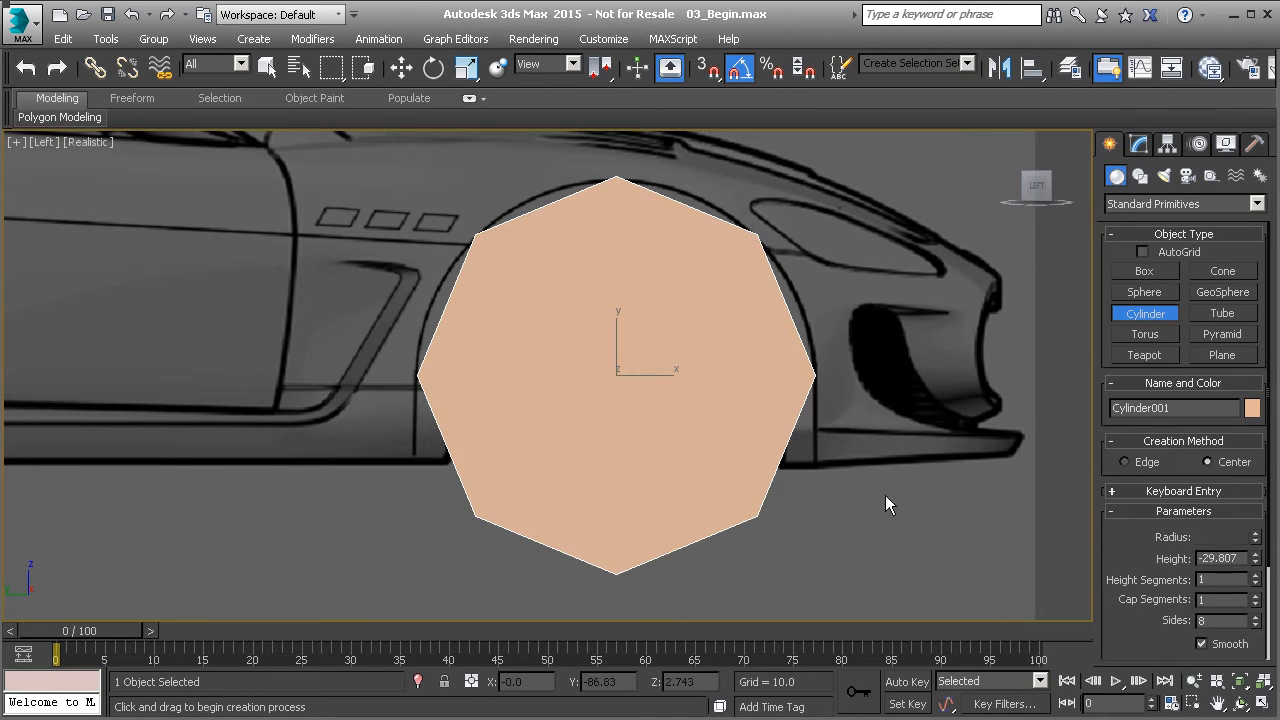
pyautogui.click(785, 392)
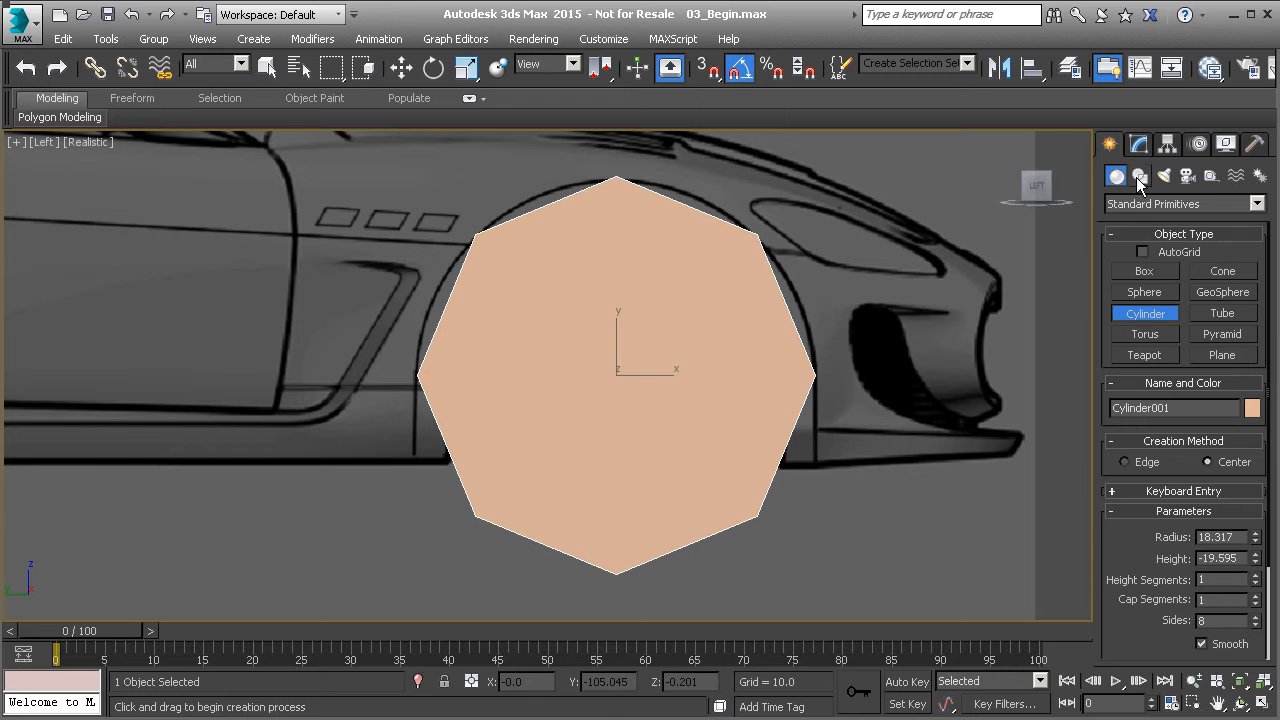
# Set the cylinder's number of sides to 18.
pyautogui.click(1139, 145)
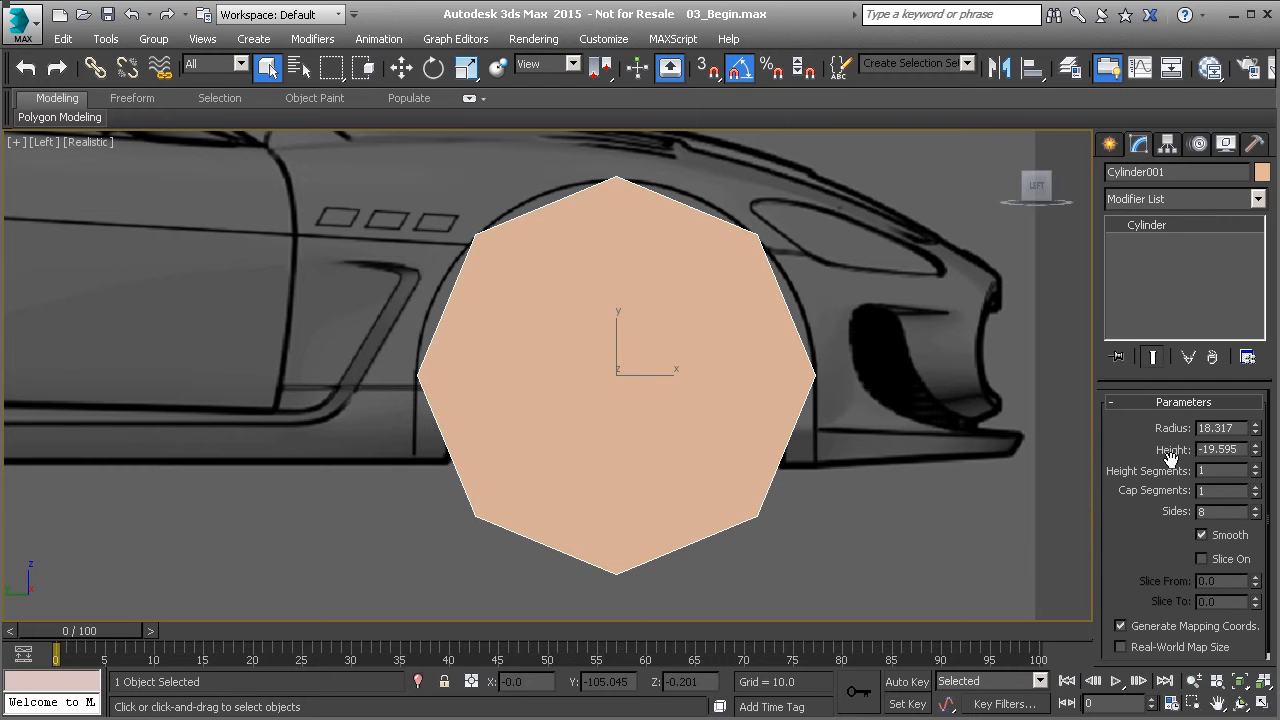
pyautogui.click(1255, 507)
pyautogui.click(1255, 507)
pyautogui.click(1255, 507)
pyautogui.click(1255, 507)
pyautogui.click(1255, 507)
pyautogui.click(1255, 507)
pyautogui.click(1255, 507)
pyautogui.click(1255, 507)
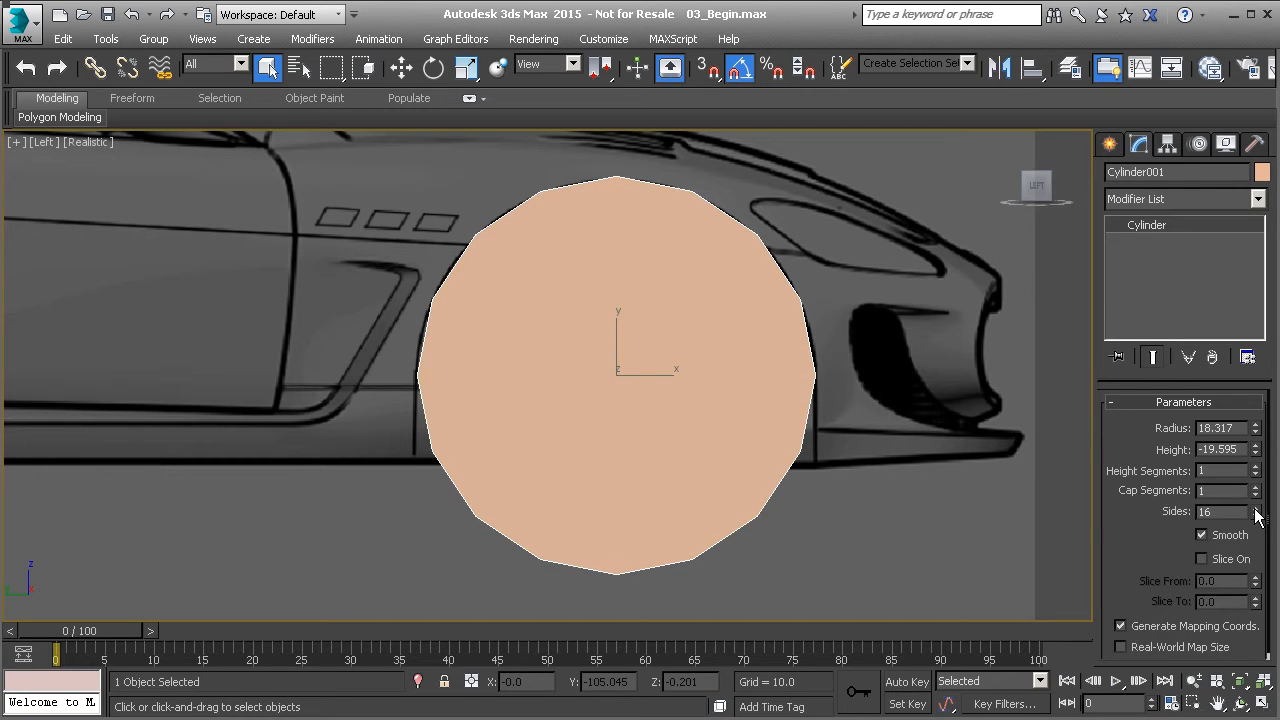
pyautogui.click(1255, 507)
pyautogui.click(1255, 507)
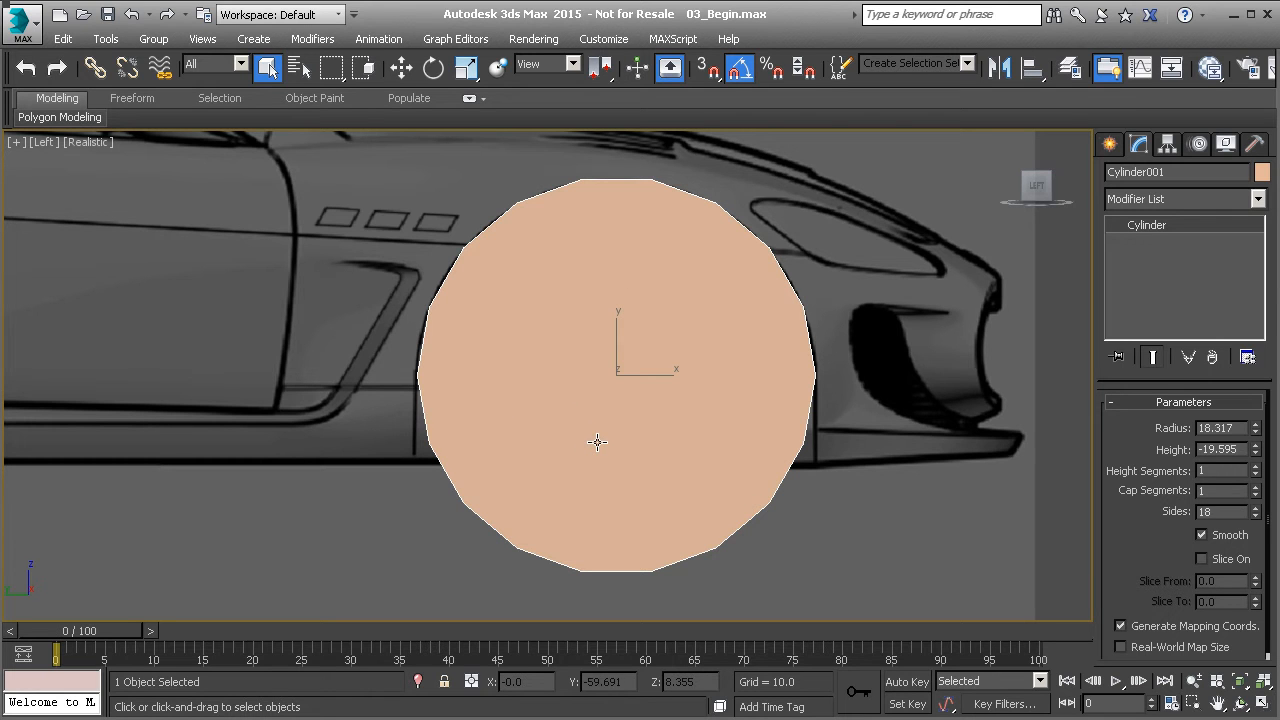
# Convert the cylinder to an Editable Poly and check its shape in the Perspective view.
pyautogui.rightClick(638, 330)
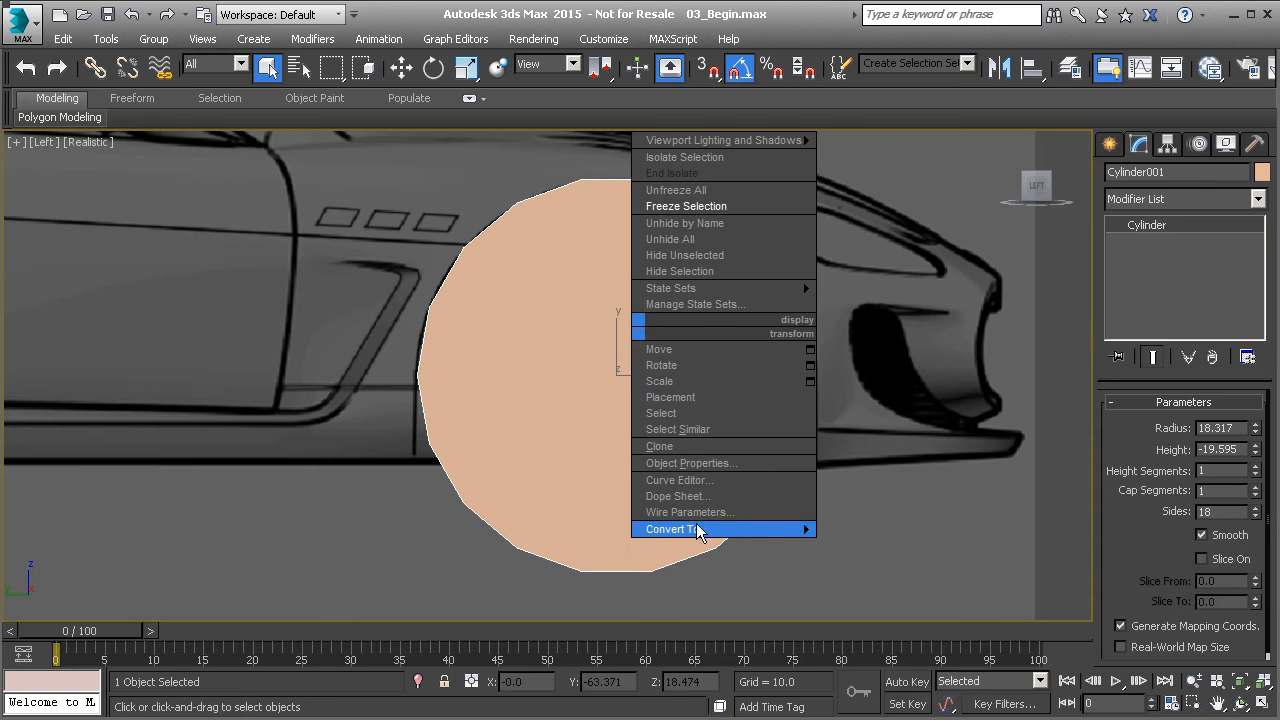
pyautogui.moveTo(777, 530)
pyautogui.click(870, 547)
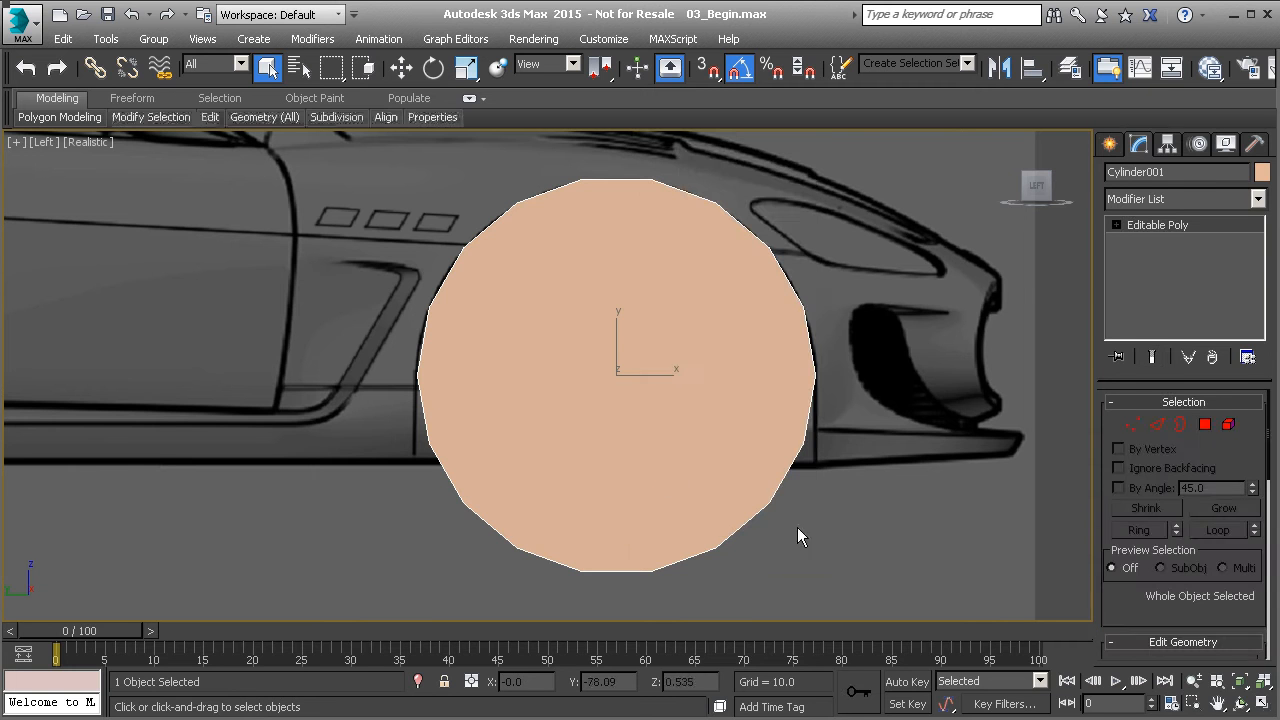
pyautogui.press('p')
pyautogui.keyDown('alt'); pyautogui.moveTo(600, 449); pyautogui.dragTo(594, 414, button='middle'); pyautogui.keyUp('alt')
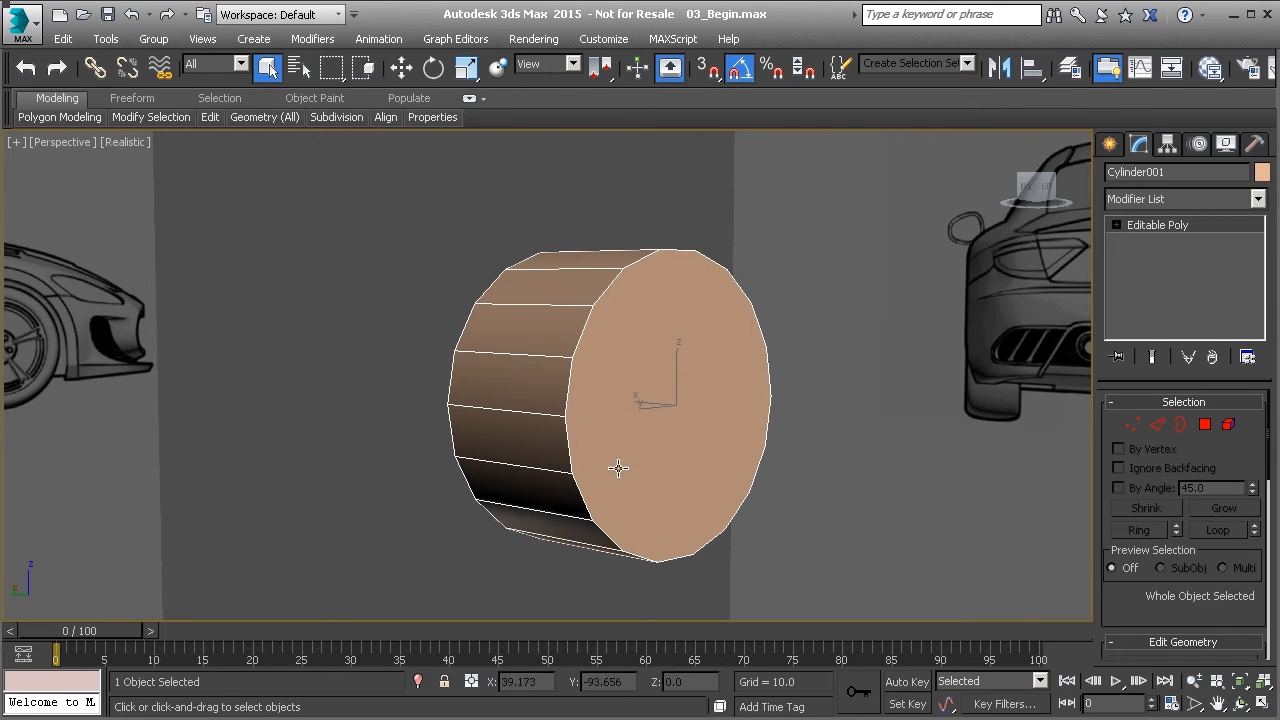
# Select the cylinder's cap polygon in the Left view and display selected faces as shaded.
pyautogui.press('l')
pyautogui.press('4')
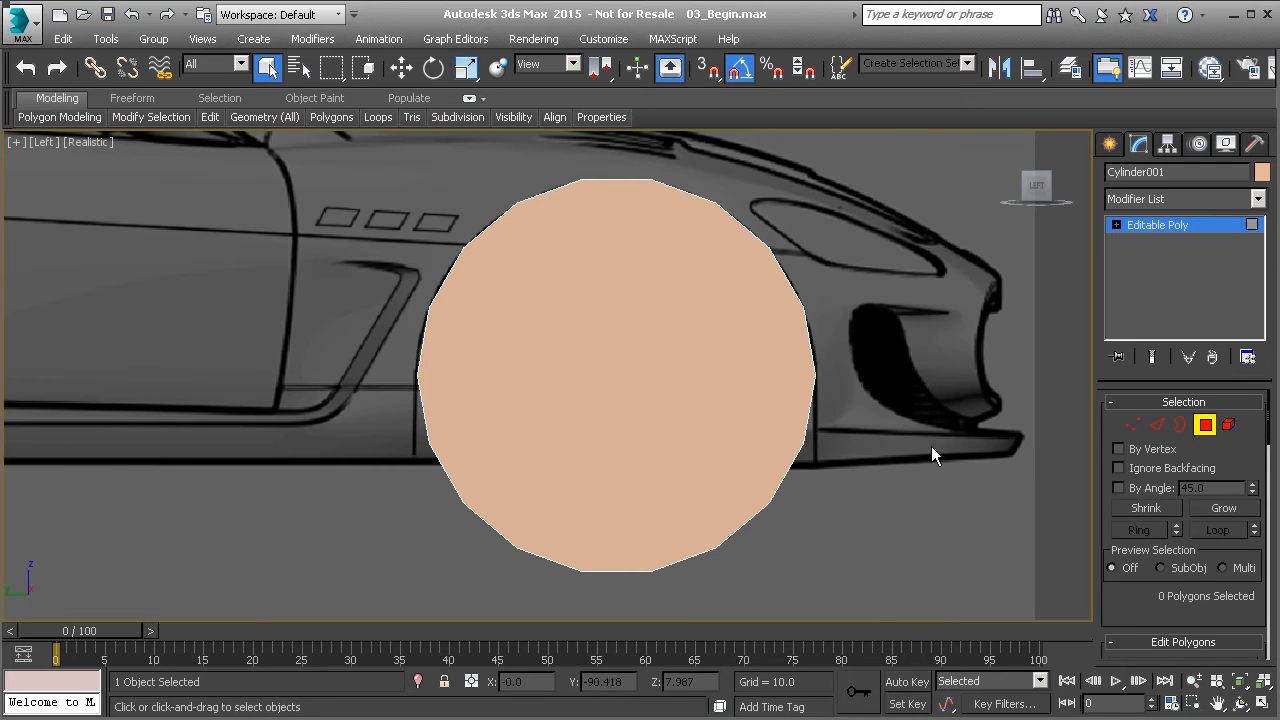
pyautogui.click(633, 364)
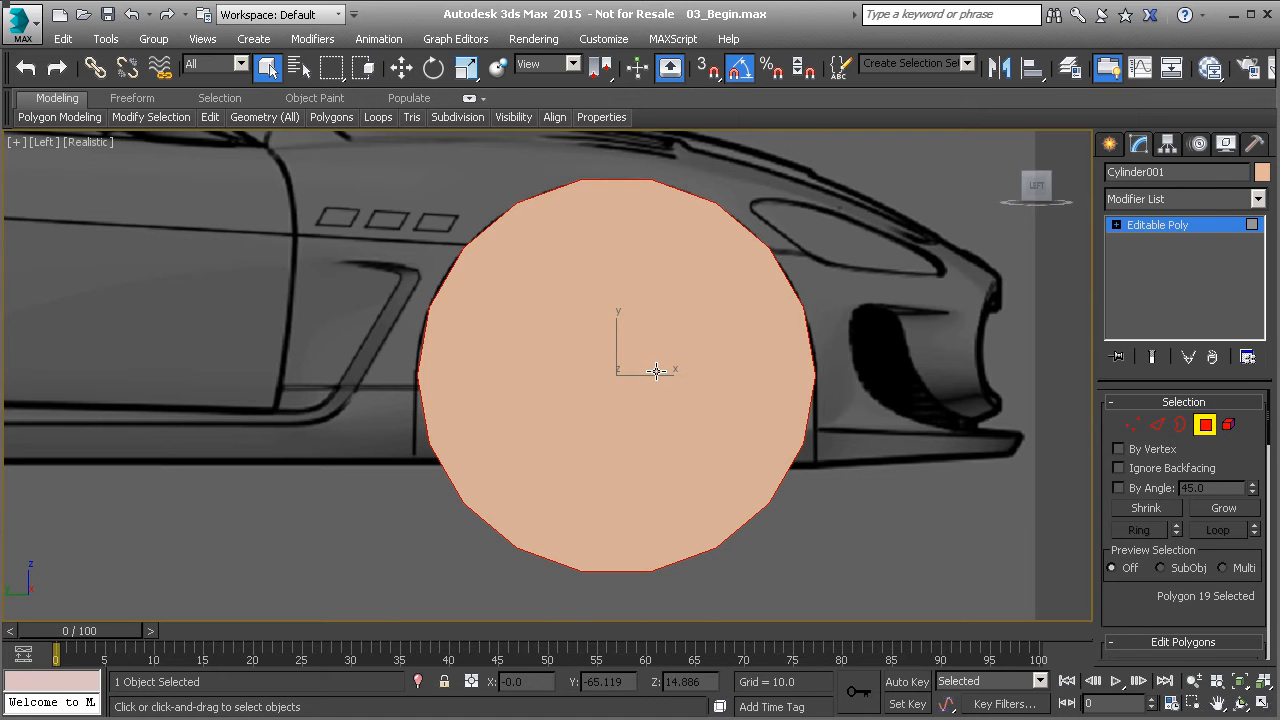
pyautogui.press('F2')
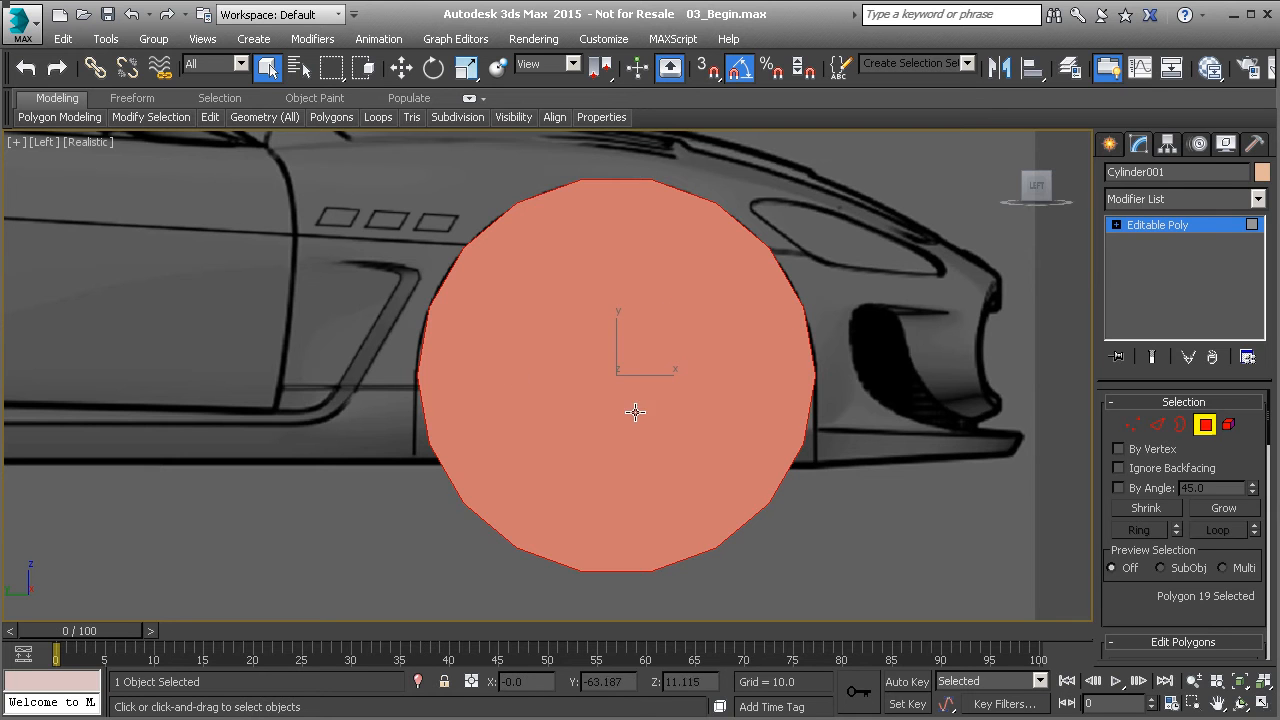
pyautogui.press('F2')
pyautogui.press('F2')
# Begin an inset of the selected cap polygon with an amount of about 2.84.
pyautogui.moveTo(1157, 647); pyautogui.dragTo(1157, 455)
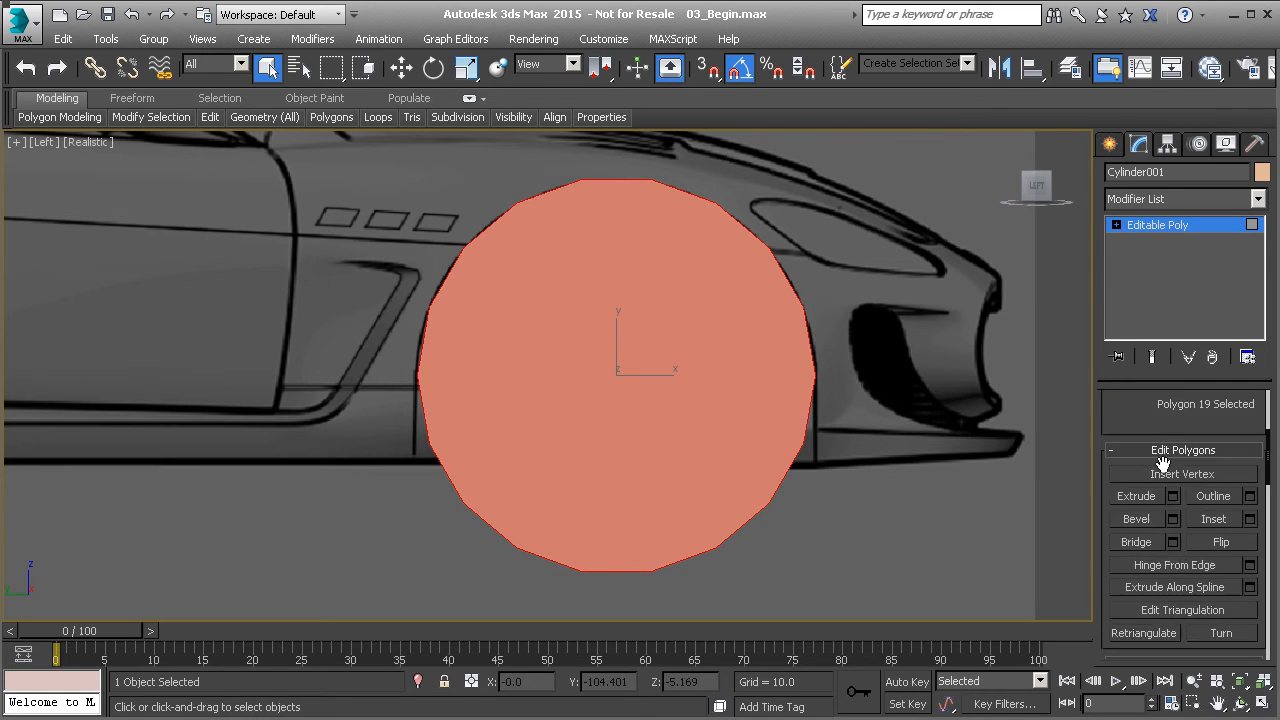
pyautogui.click(1249, 519)
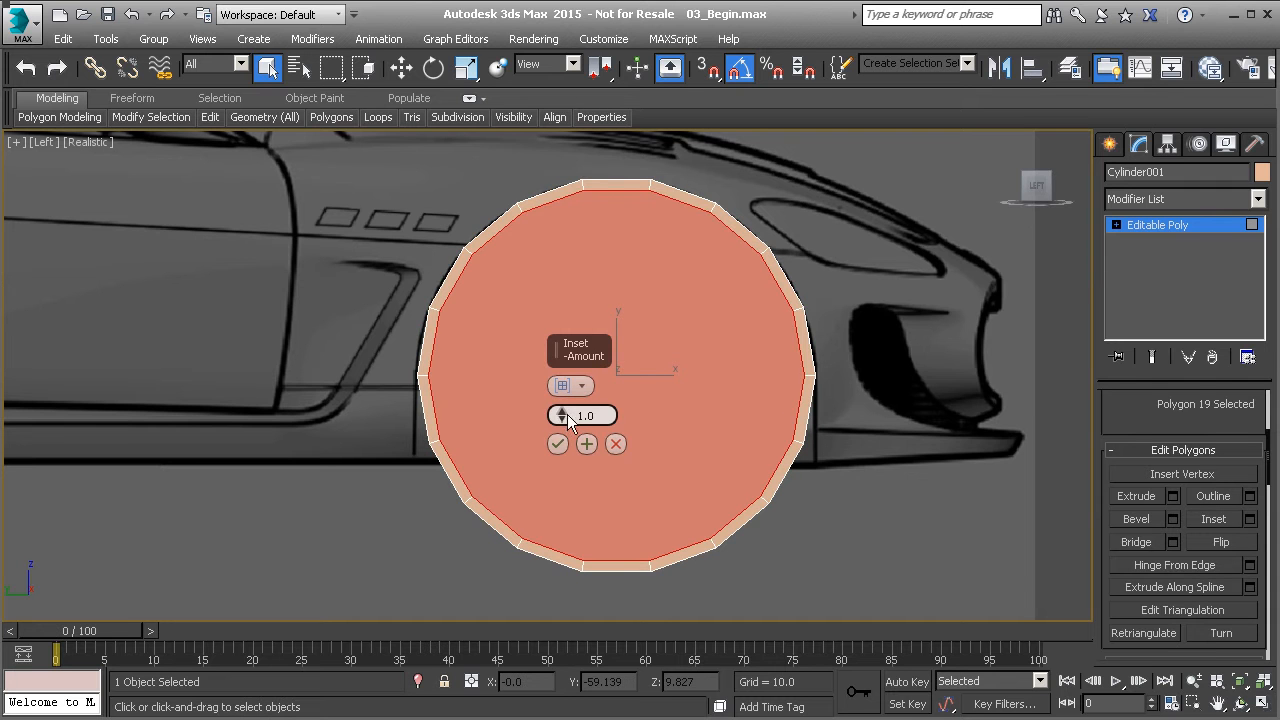
pyautogui.moveTo(562, 417); pyautogui.dragTo(565, 393)
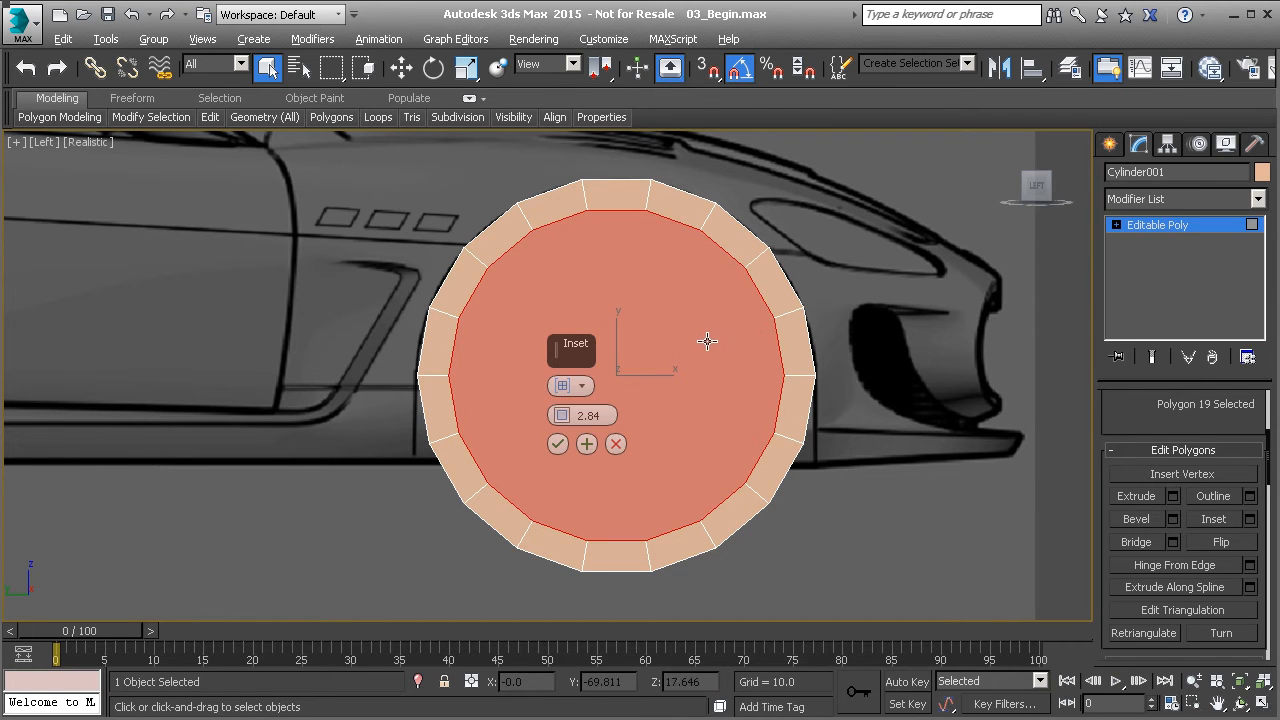
# Make the cylinder see-through and switch the Left viewport's display style to Shaded.
pyautogui.moveTo(547, 248); pyautogui.dragTo(530, 285, button='middle')
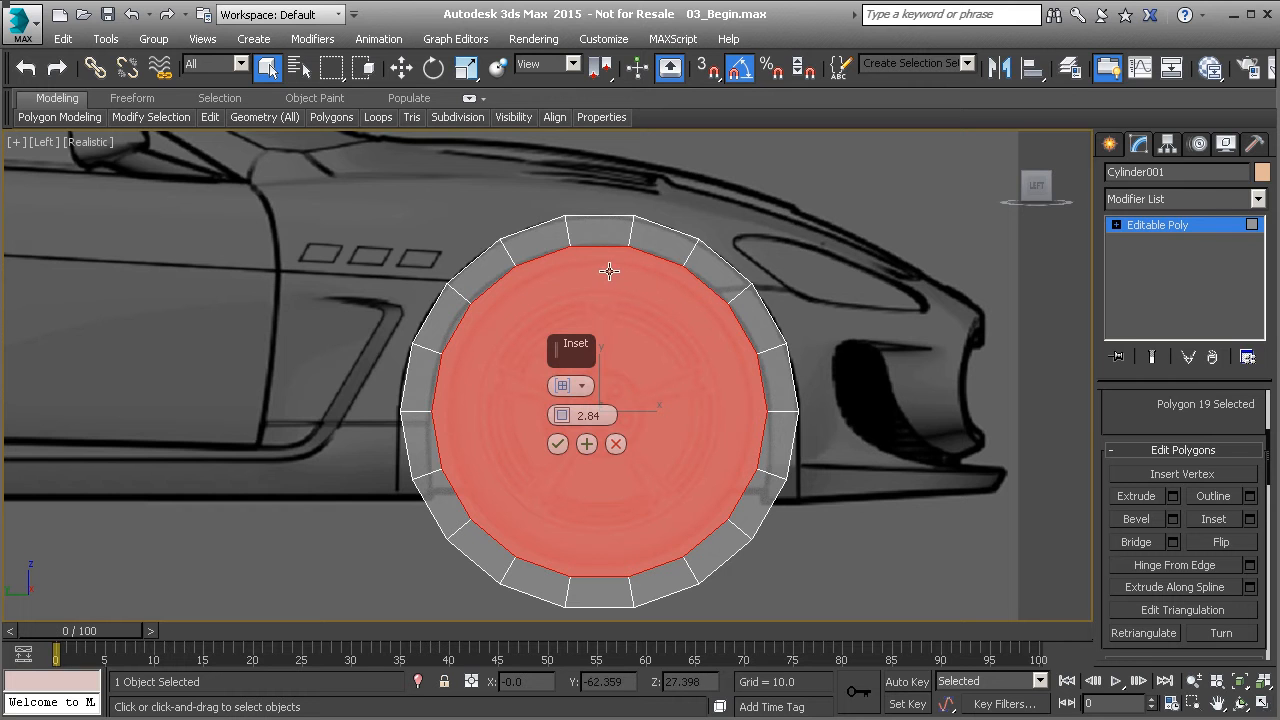
pyautogui.click(97, 148)
pyautogui.click(132, 178)
pyautogui.scroll(3, 607, 314)
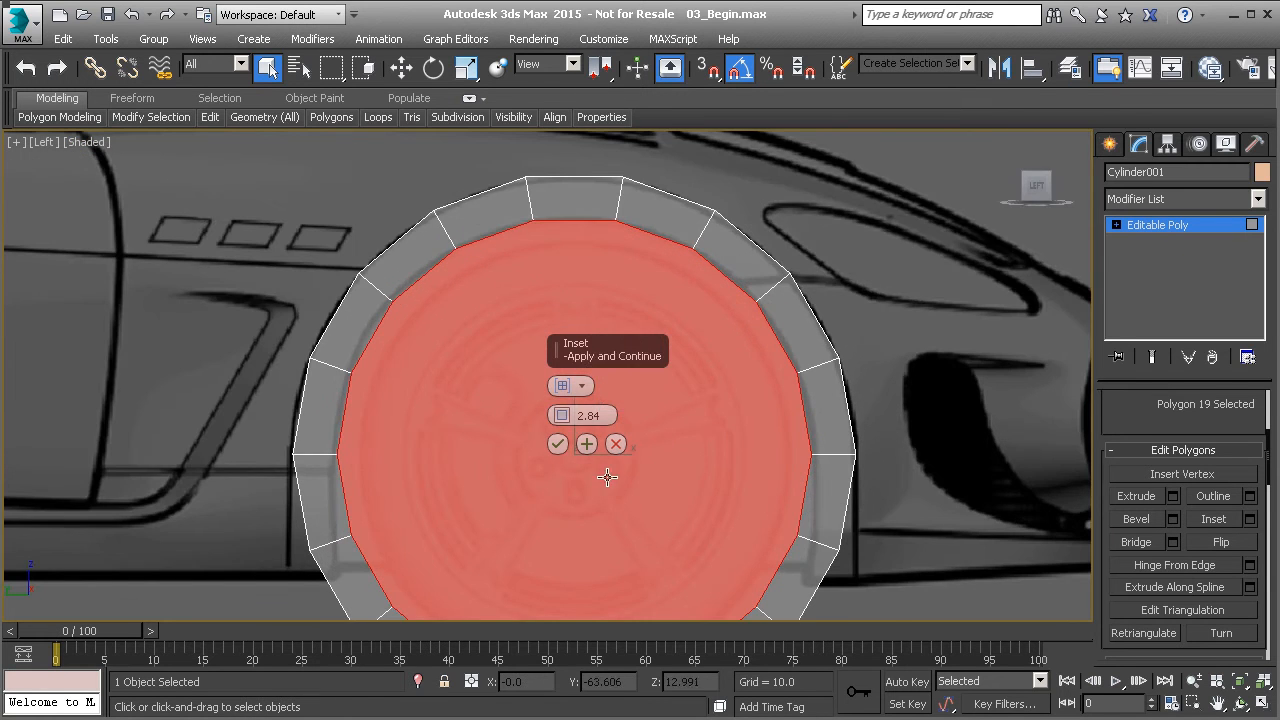
# Set the inset amount to 2.5 and apply it to the cap polygon.
pyautogui.moveTo(564, 413); pyautogui.dragTo(551, 416)
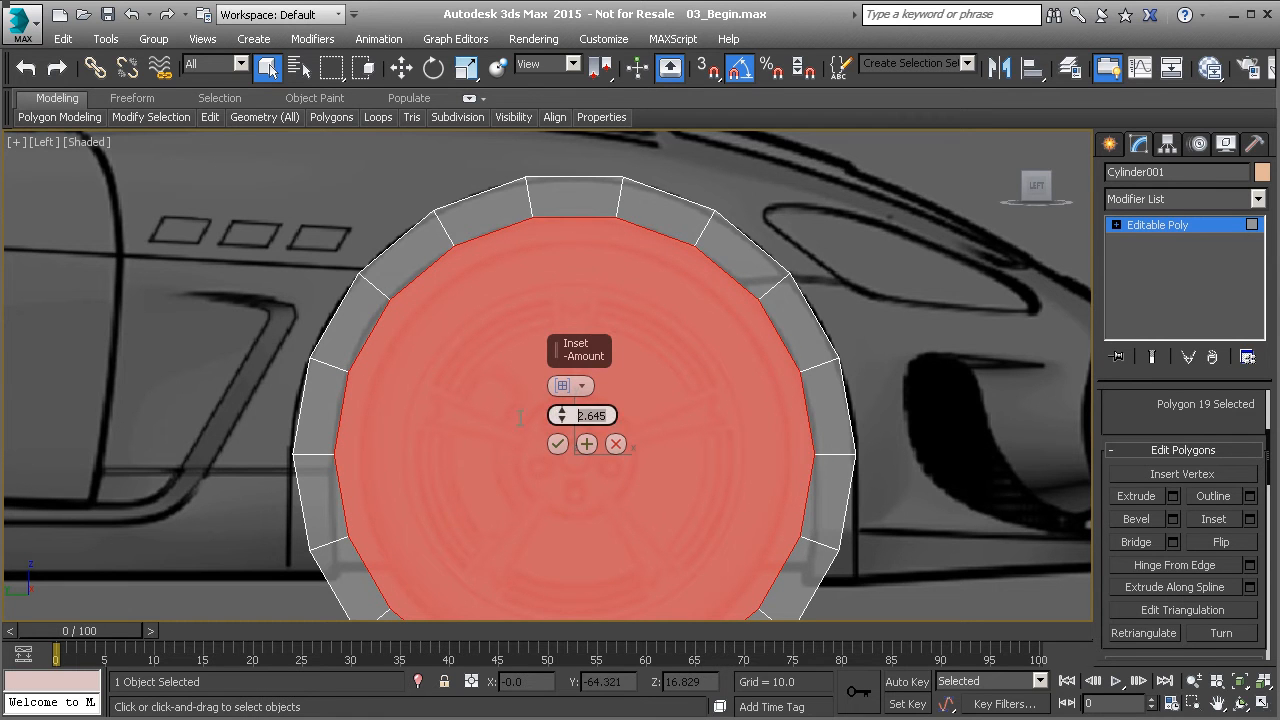
pyautogui.write('2.5')
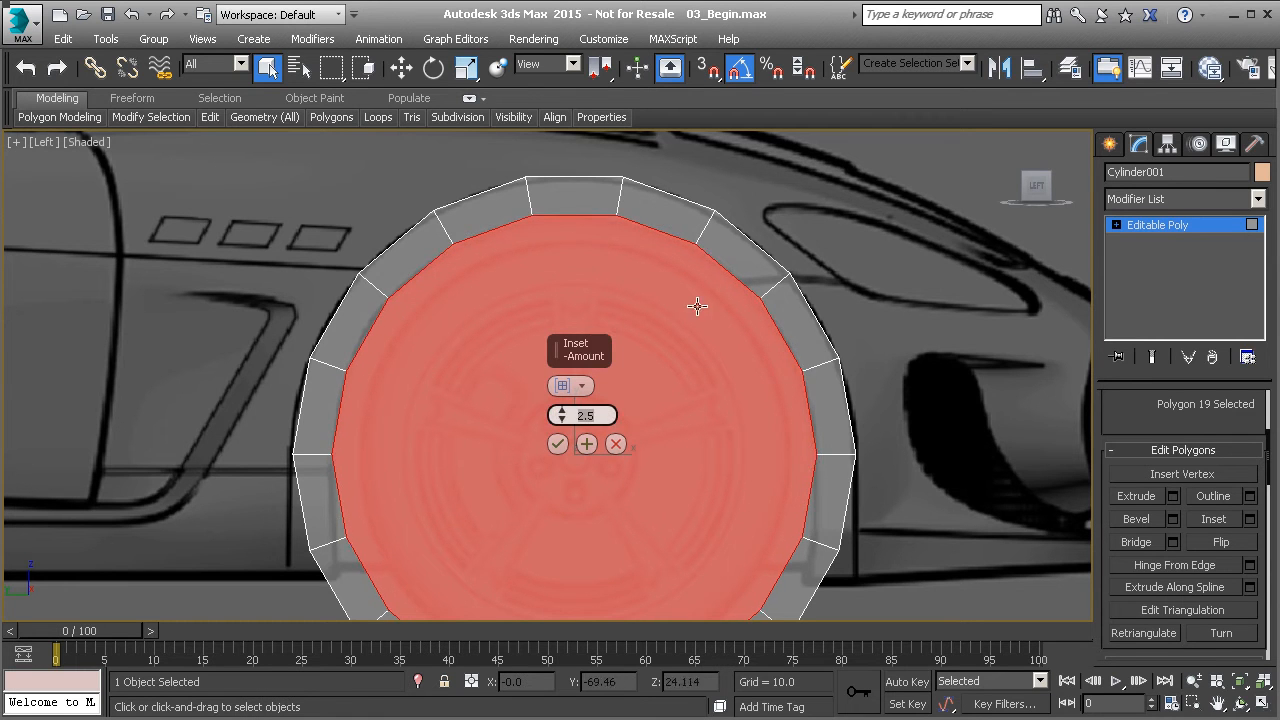
pyautogui.click(557, 444)
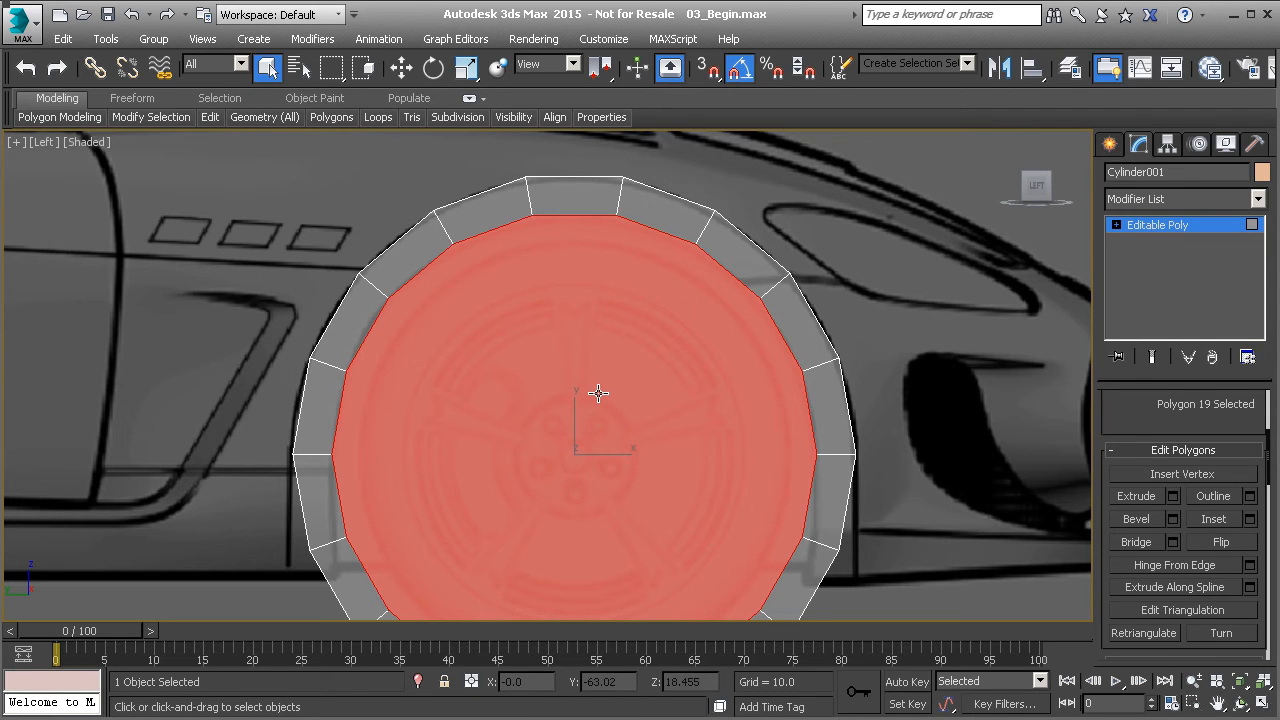
# Delete the cap polygons and the entire lower half of the cylinder, keeping only the upper arch.
pyautogui.scroll(-2, 598, 392)
pyautogui.moveTo(587, 442); pyautogui.dragTo(546, 369, button='middle')
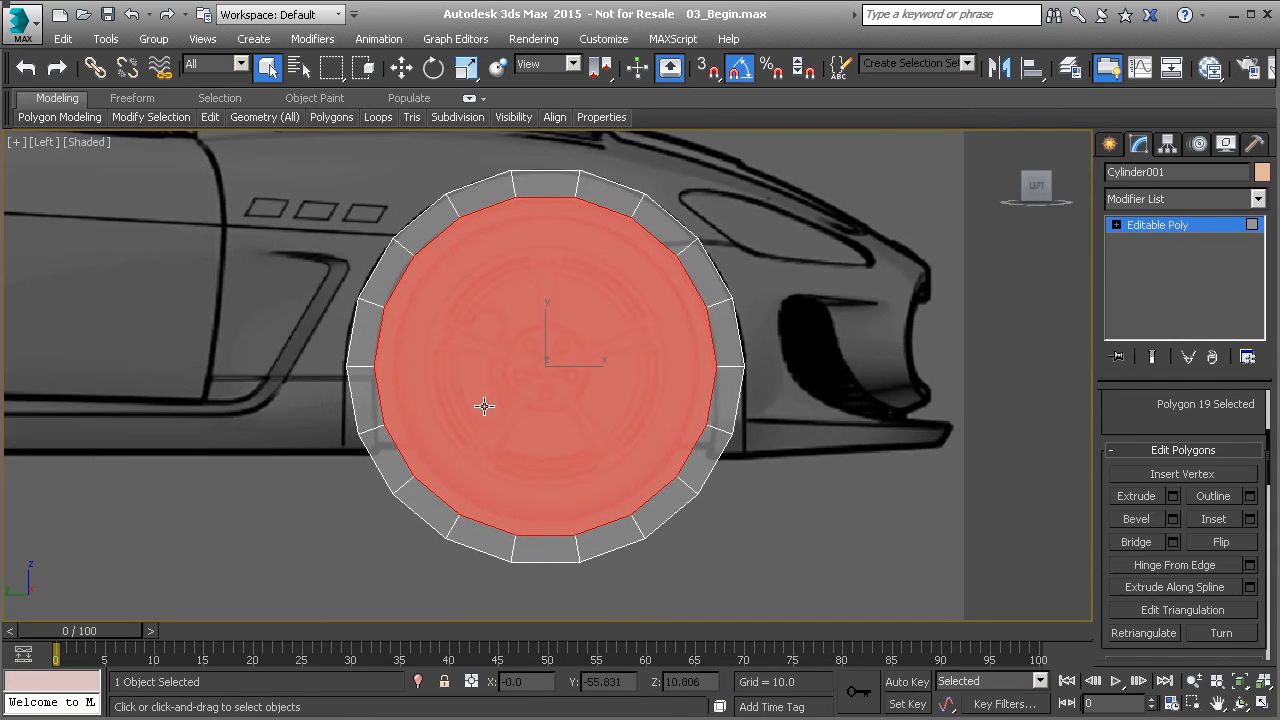
pyautogui.moveTo(294, 388); pyautogui.dragTo(914, 610)
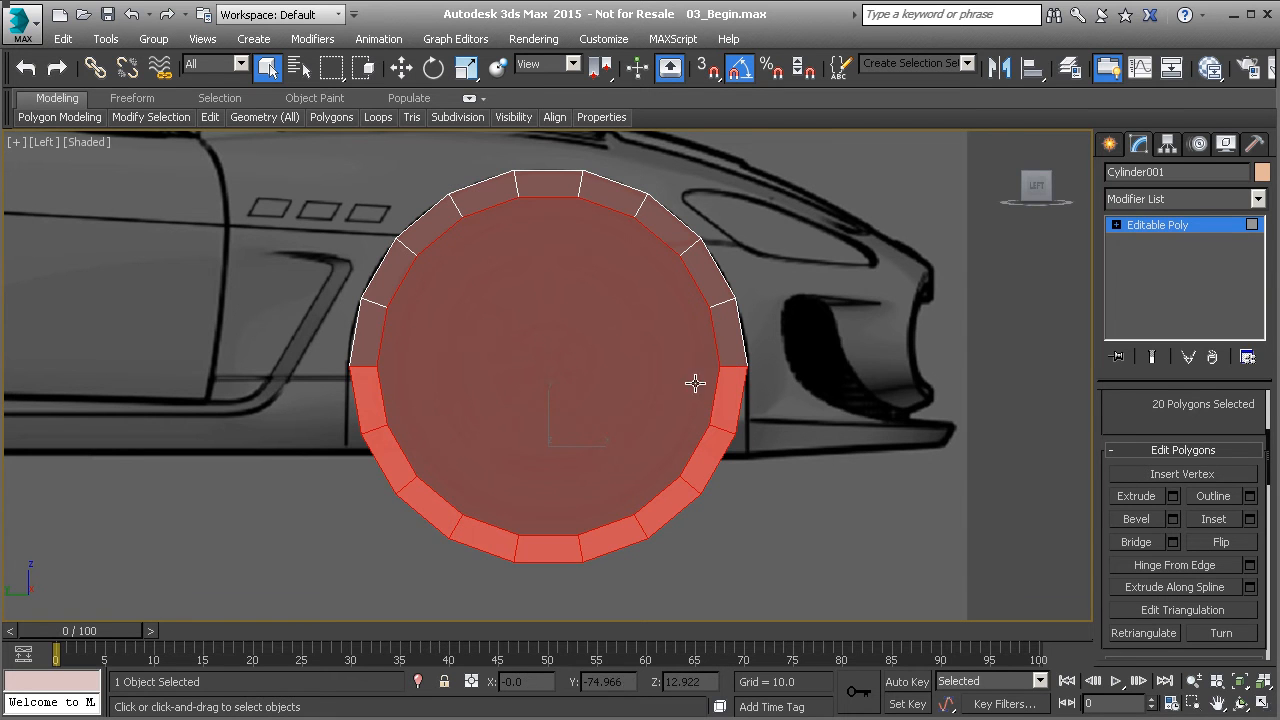
pyautogui.press('Delete')
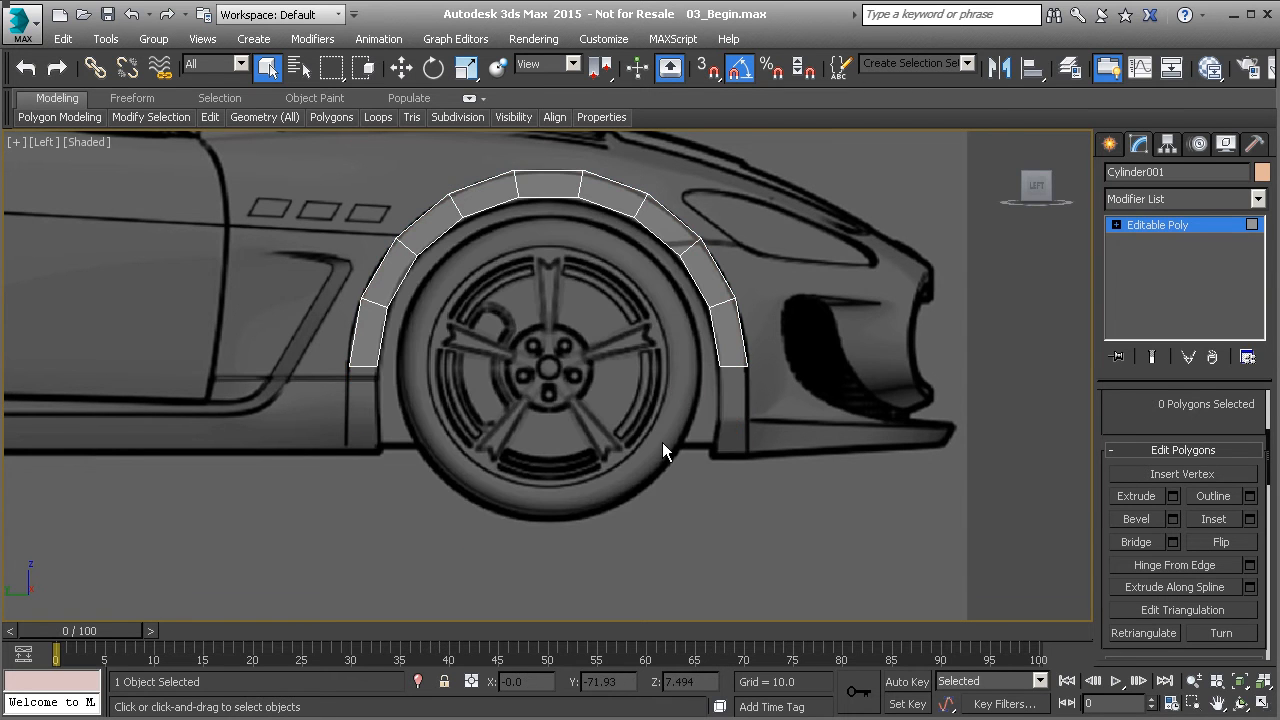
# Select the nine outer side polygons running along the cylinder's depth and delete them, leaving only the flat arch strip.
pyautogui.press('p')
pyautogui.scroll(-3, 640, 433)
pyautogui.keyDown('alt'); pyautogui.moveTo(527, 371); pyautogui.dragTo(568, 408, button='middle'); pyautogui.keyUp('alt')
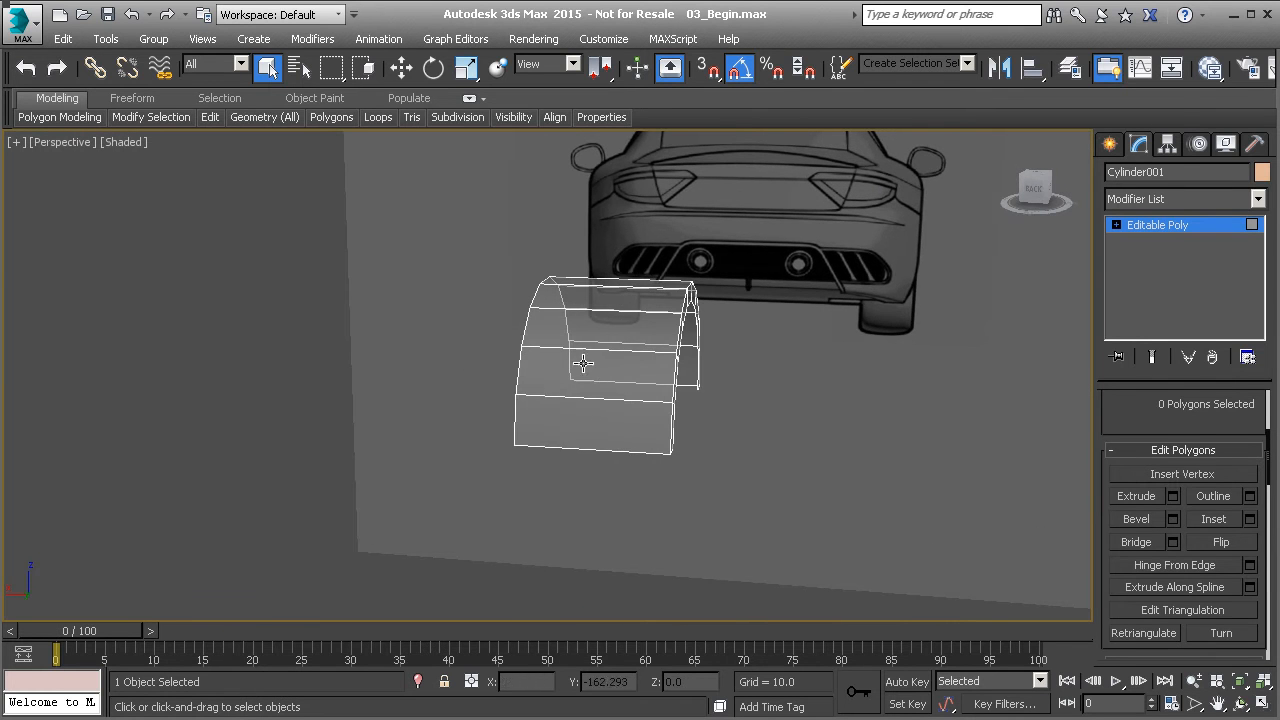
pyautogui.keyDown('alt'); pyautogui.moveTo(614, 363); pyautogui.dragTo(566, 410, button='middle'); pyautogui.keyUp('alt')
pyautogui.click(565, 414)
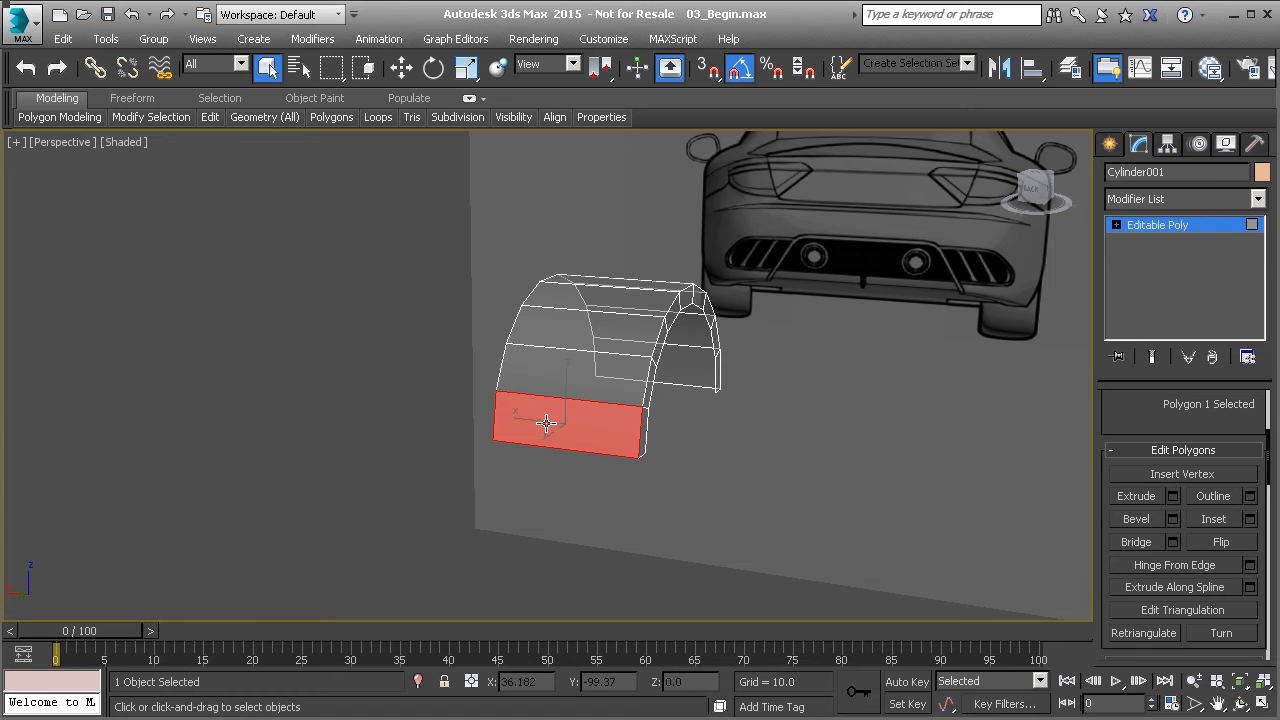
pyautogui.keyDown('shift'); pyautogui.click(577, 392); pyautogui.keyUp('shift')
pyautogui.keyDown('alt'); pyautogui.moveTo(634, 303); pyautogui.dragTo(601, 374, button='middle'); pyautogui.keyUp('alt')
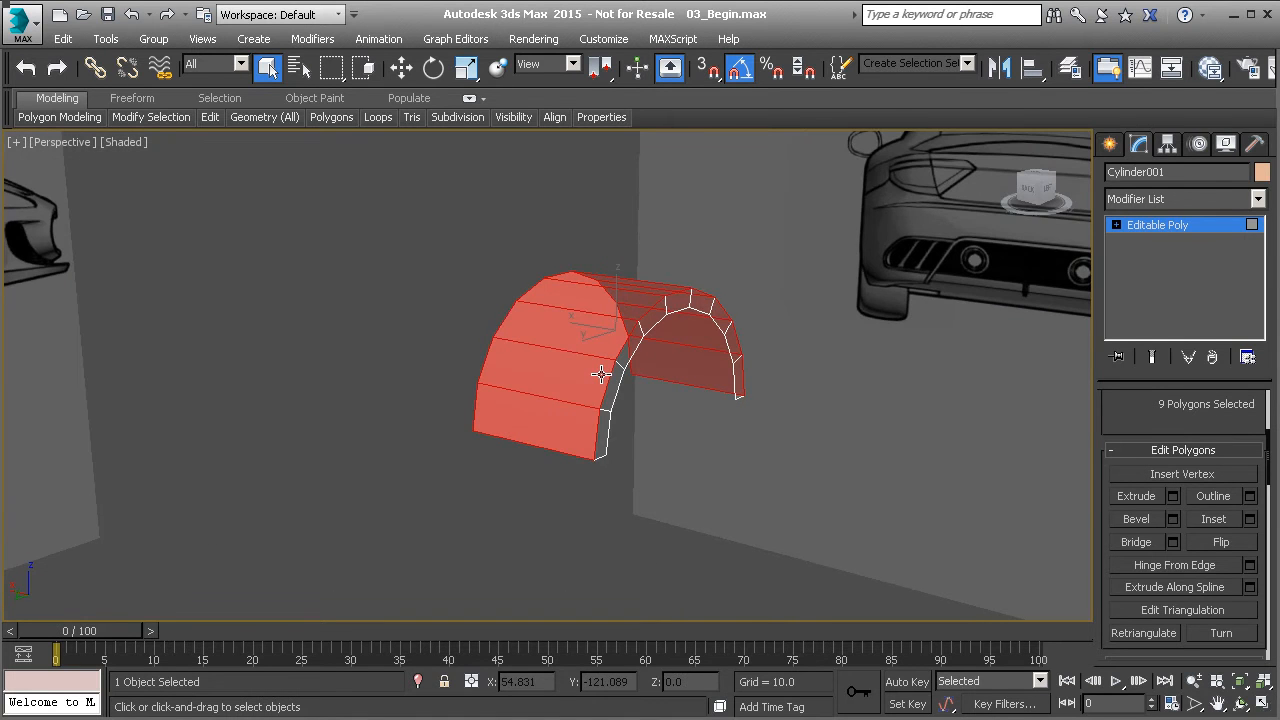
pyautogui.press('Delete')
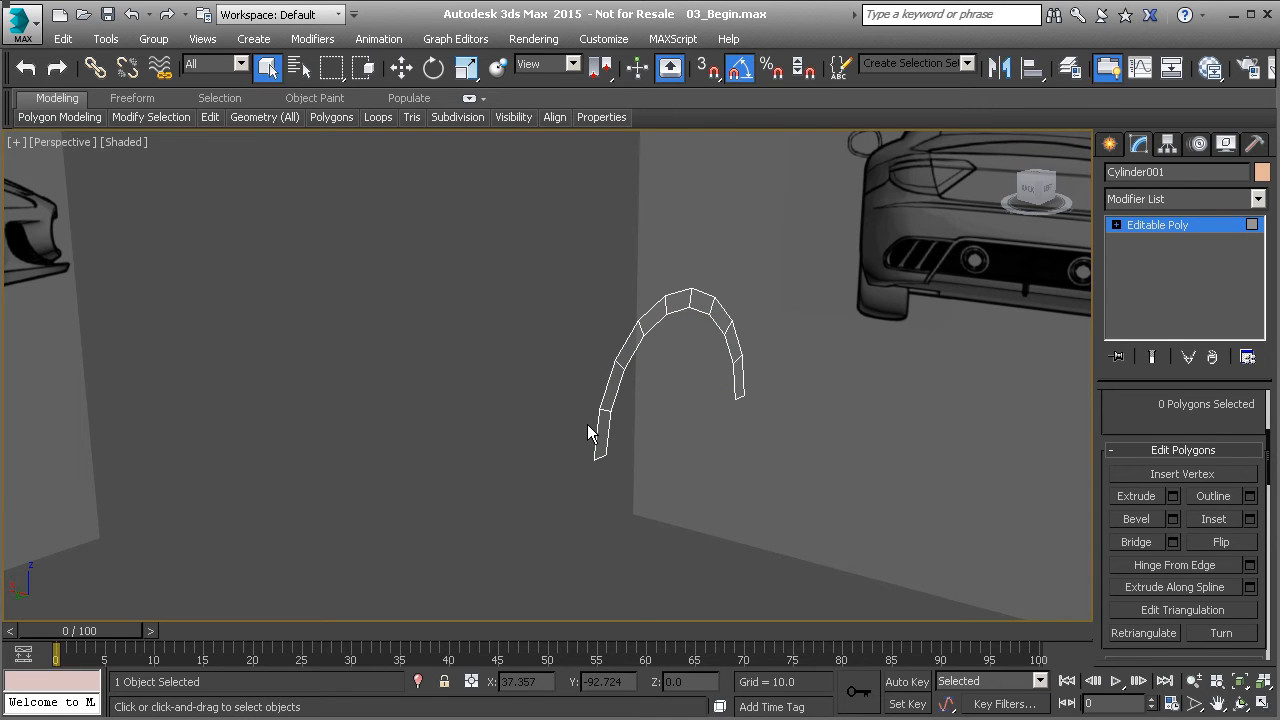
# In the Left view, extend the arch strip's two lower end edges straight down in two segments to the car's bottom line.
pyautogui.press('l')
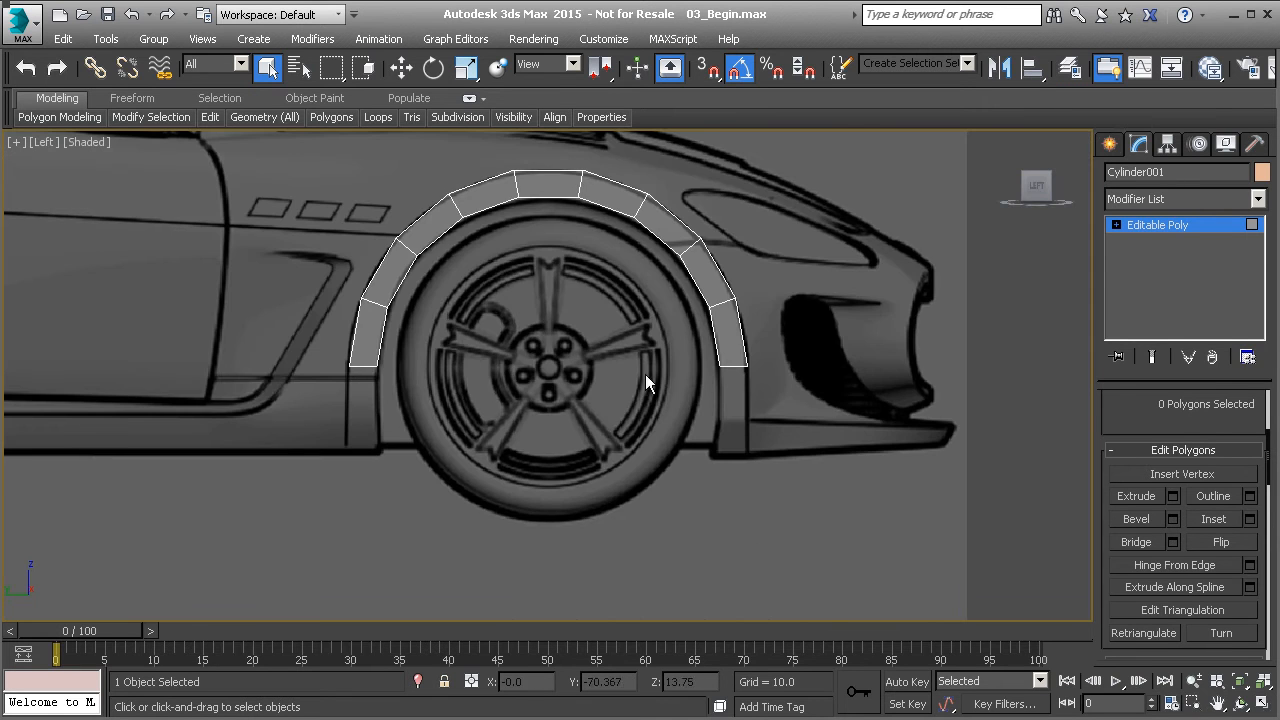
pyautogui.press('2')
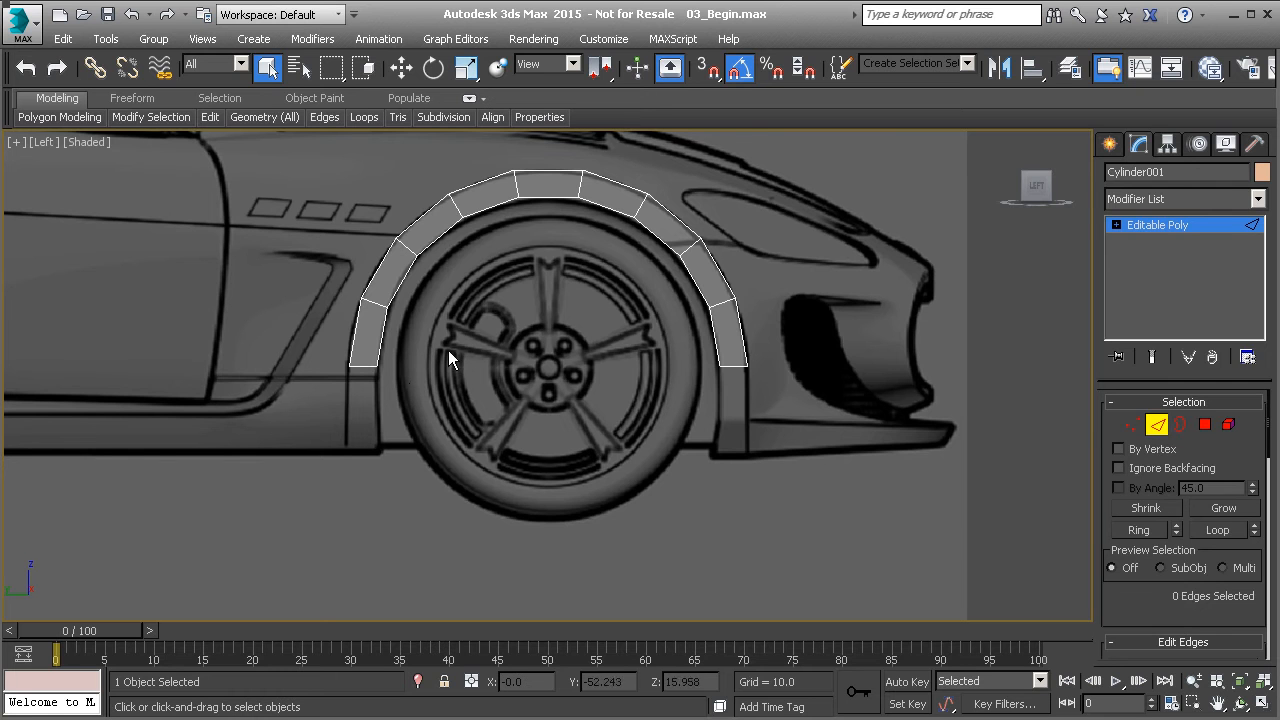
pyautogui.click(362, 366)
pyautogui.keyDown('ctrl'); pyautogui.click(736, 365); pyautogui.keyUp('ctrl')
pyautogui.rightClick(652, 363)
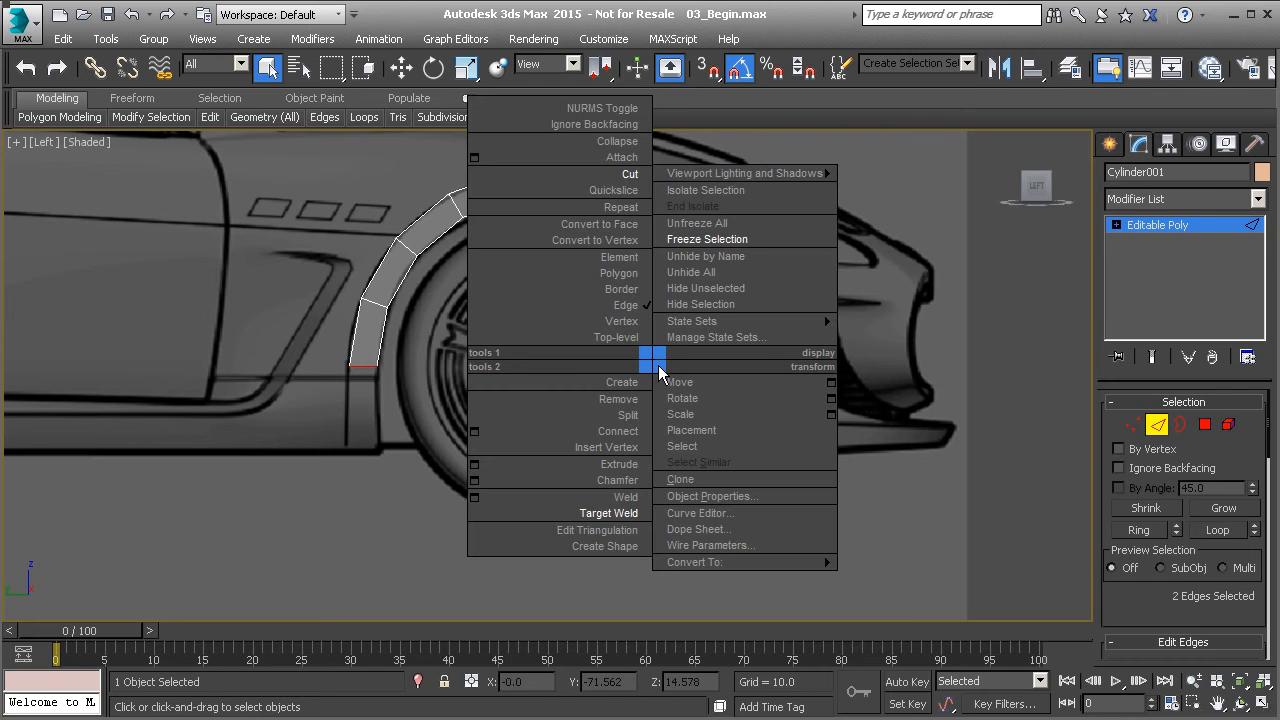
pyautogui.click(398, 63)
pyautogui.click(400, 67)
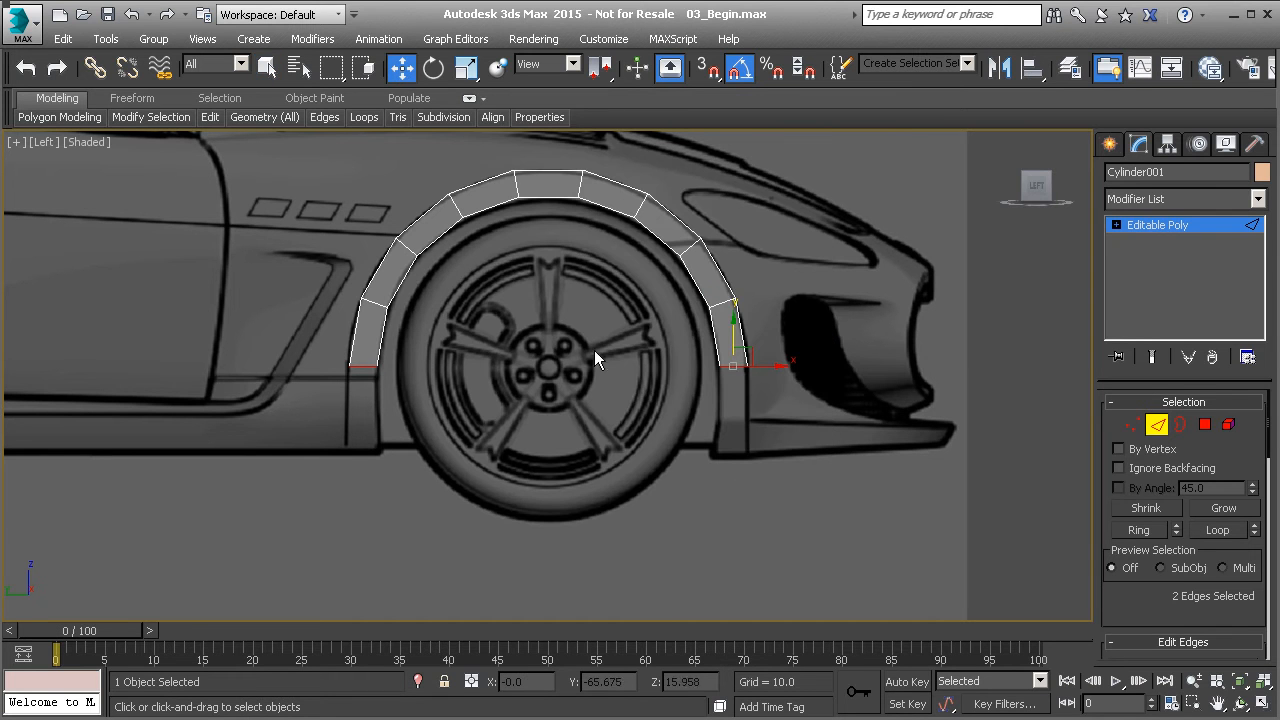
pyautogui.keyDown('shift'); pyautogui.moveTo(733, 329); pyautogui.dragTo(733, 408); pyautogui.keyUp('shift')
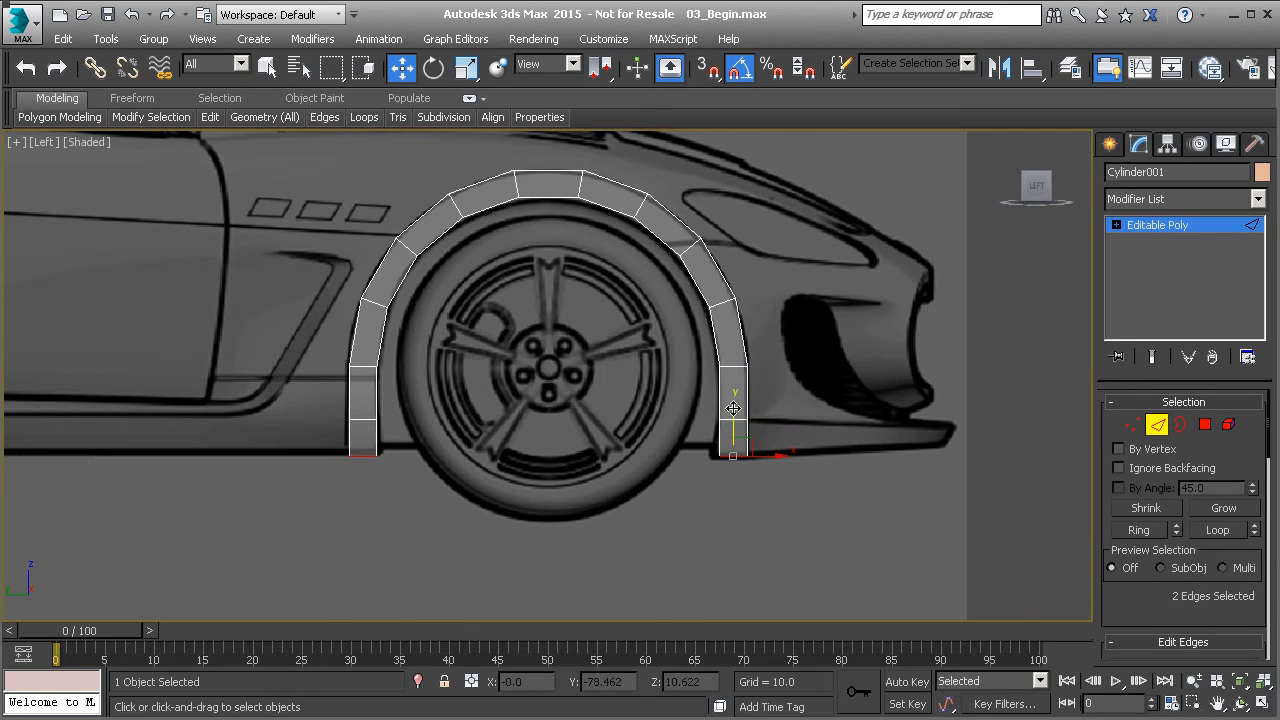
pyautogui.moveTo(621, 288); pyautogui.dragTo(676, 330, button='middle')
pyautogui.scroll(2, 460, 320)
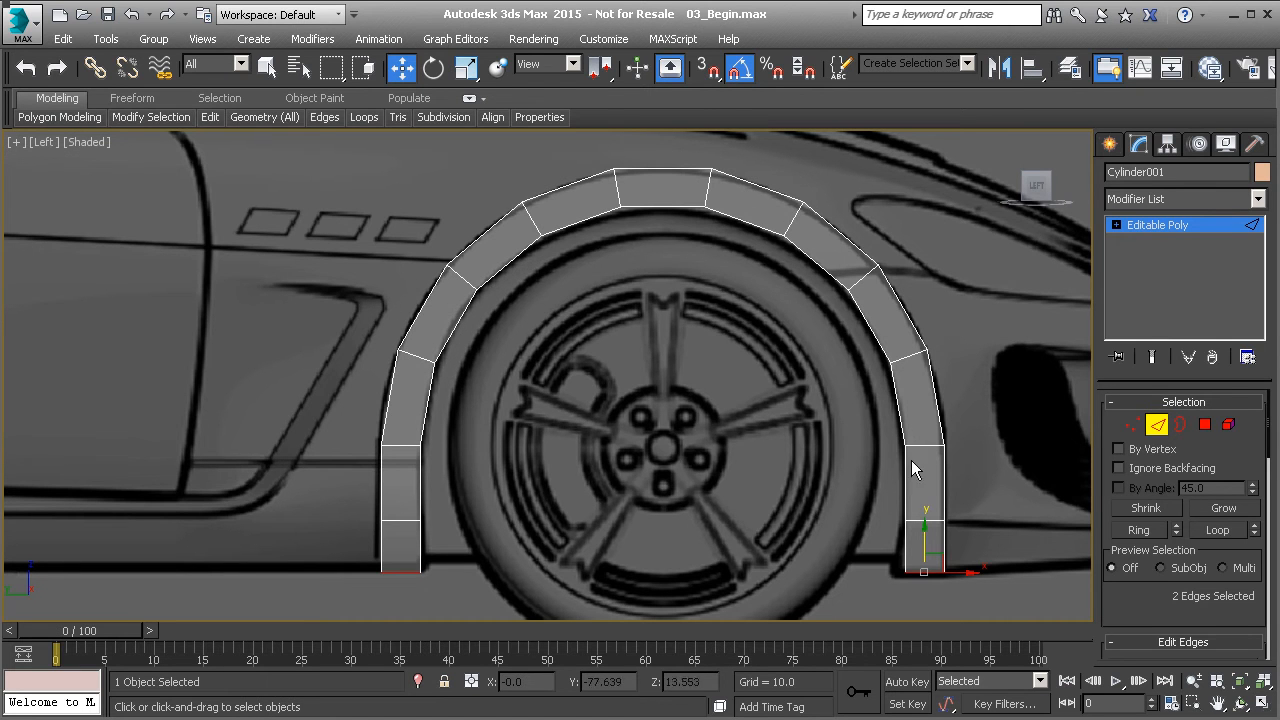
# Move the front arch's outer vertex nearest the headlight down onto the body crease line in the blueprint.
pyautogui.moveTo(571, 335); pyautogui.dragTo(394, 318, button='middle')
pyautogui.scroll(2, 706, 282)
pyautogui.press('1')
pyautogui.scroll(5, 695, 226)
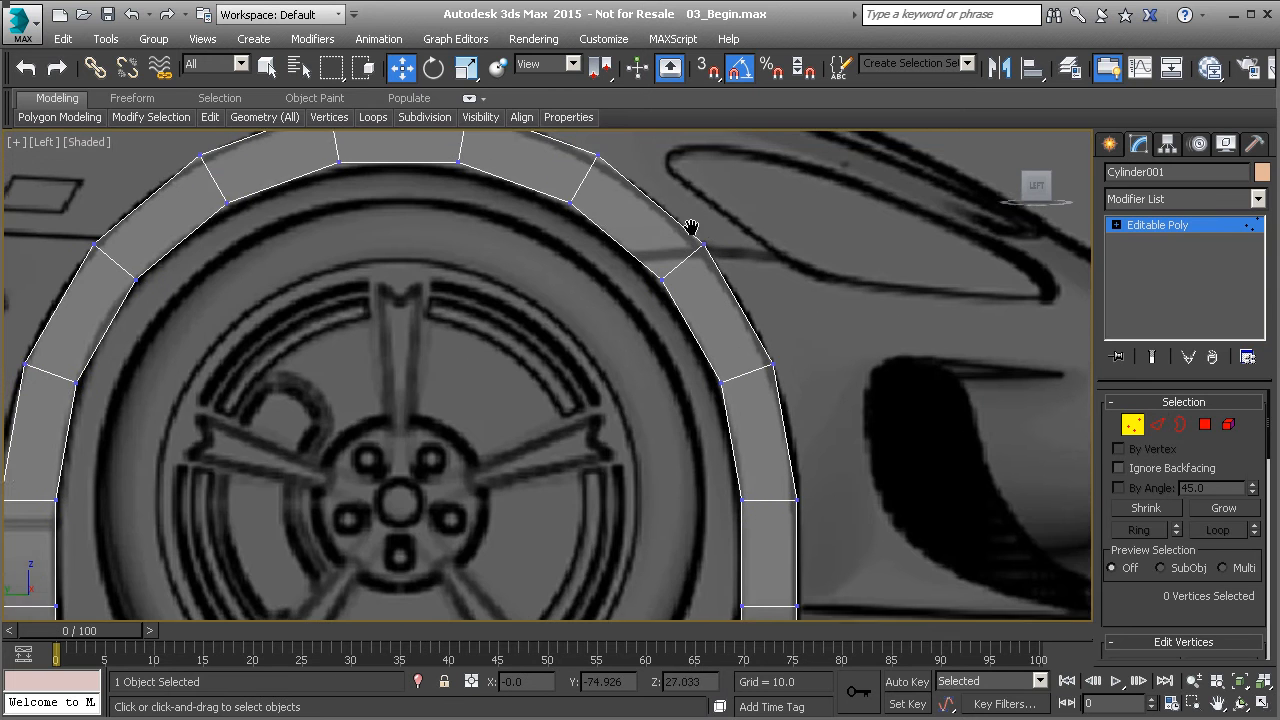
pyautogui.moveTo(600, 274)
pyautogui.mouseDown()
pyautogui.moveTo(661, 345)
pyautogui.moveTo(607, 256)
pyautogui.mouseUp()
pyautogui.moveTo(693, 233); pyautogui.dragTo(774, 277)
pyautogui.moveTo(751, 229); pyautogui.dragTo(755, 240)
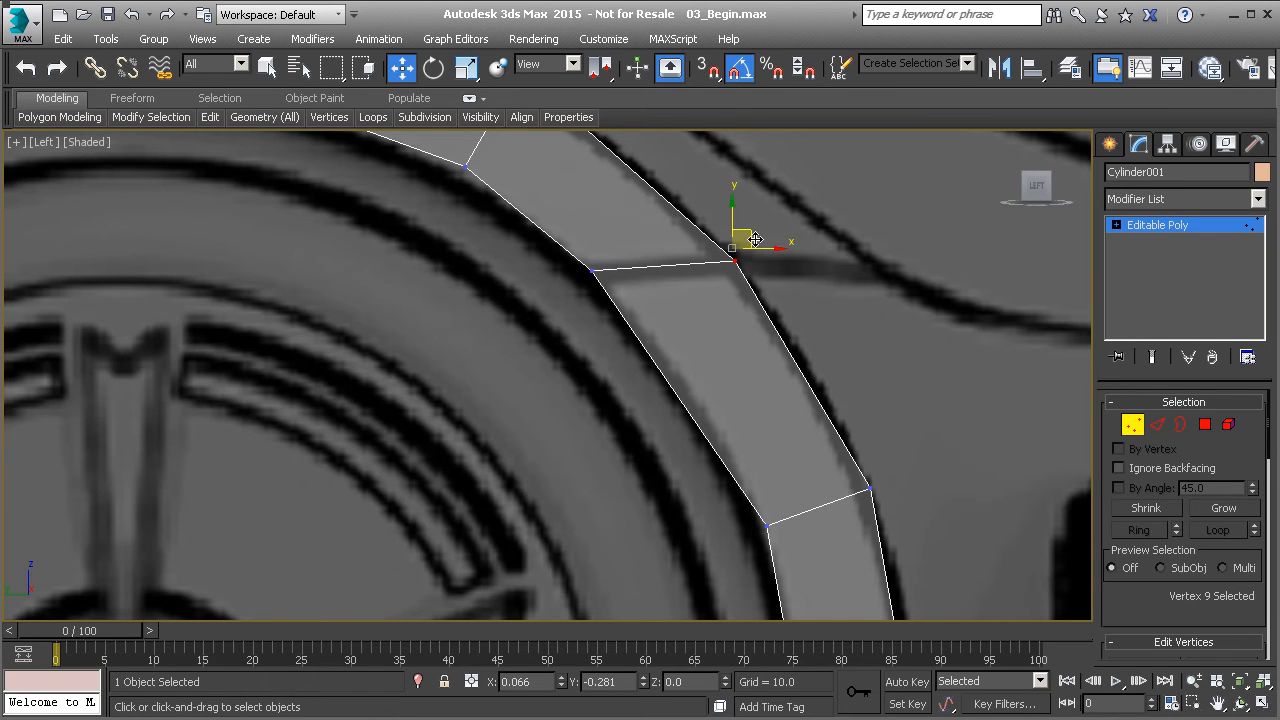
# Move the outer vertex on the arch's door side up to the end of the body line below the three fender vents.
pyautogui.scroll(-4, 764, 365)
pyautogui.moveTo(777, 472); pyautogui.dragTo(741, 308, button='middle')
pyautogui.moveTo(739, 545); pyautogui.dragTo(848, 632, button='middle')
pyautogui.moveTo(224, 255); pyautogui.dragTo(328, 310, button='middle')
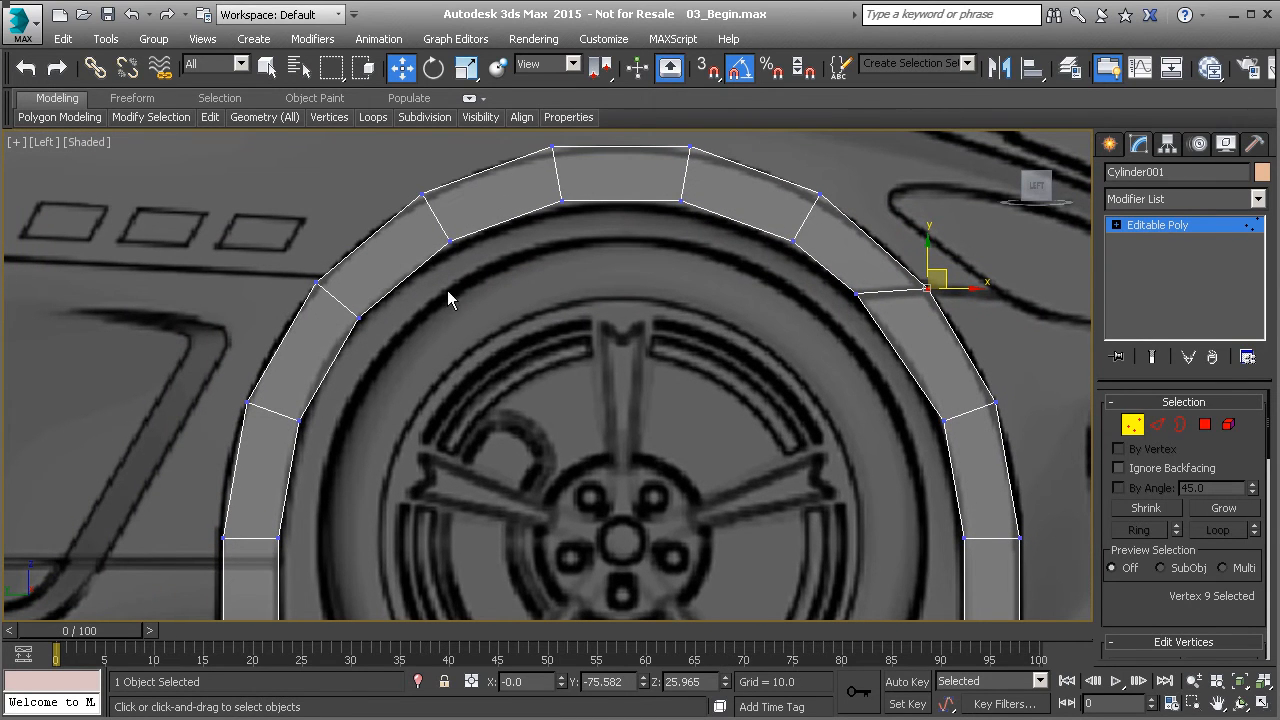
pyautogui.scroll(5, 866, 305)
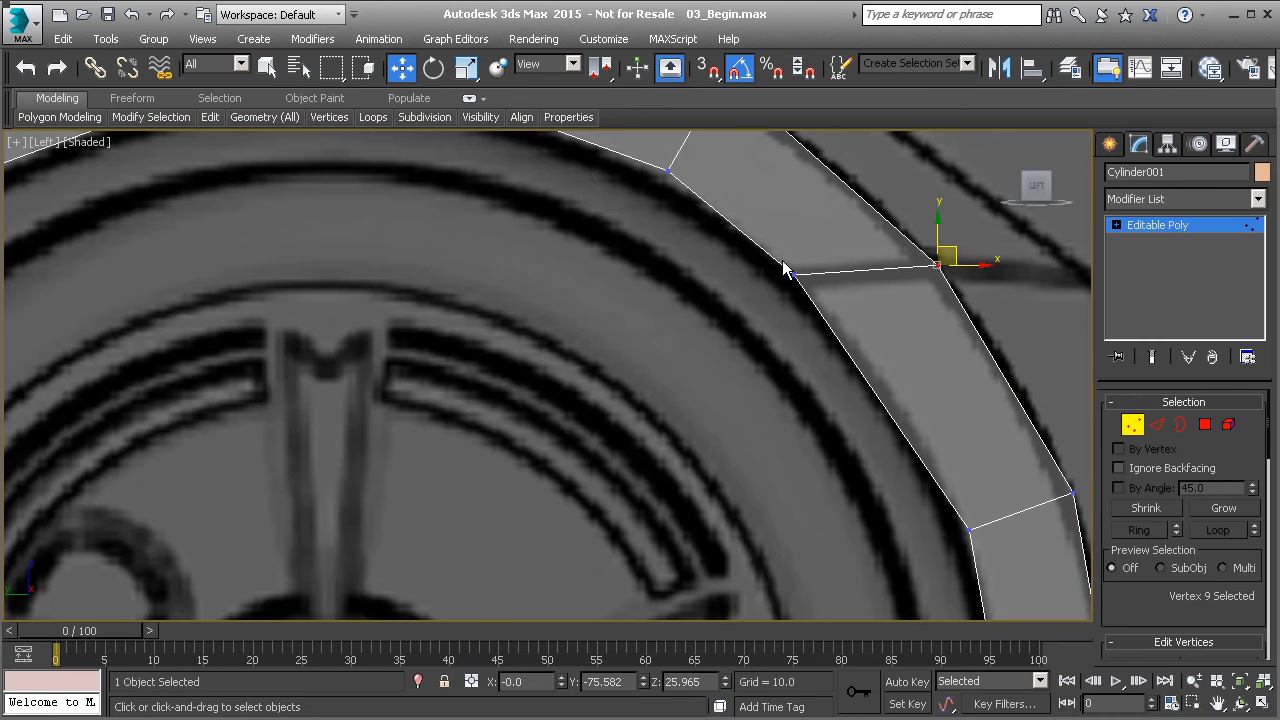
pyautogui.moveTo(818, 282); pyautogui.dragTo(777, 323, button='middle')
pyautogui.scroll(-2, 960, 319)
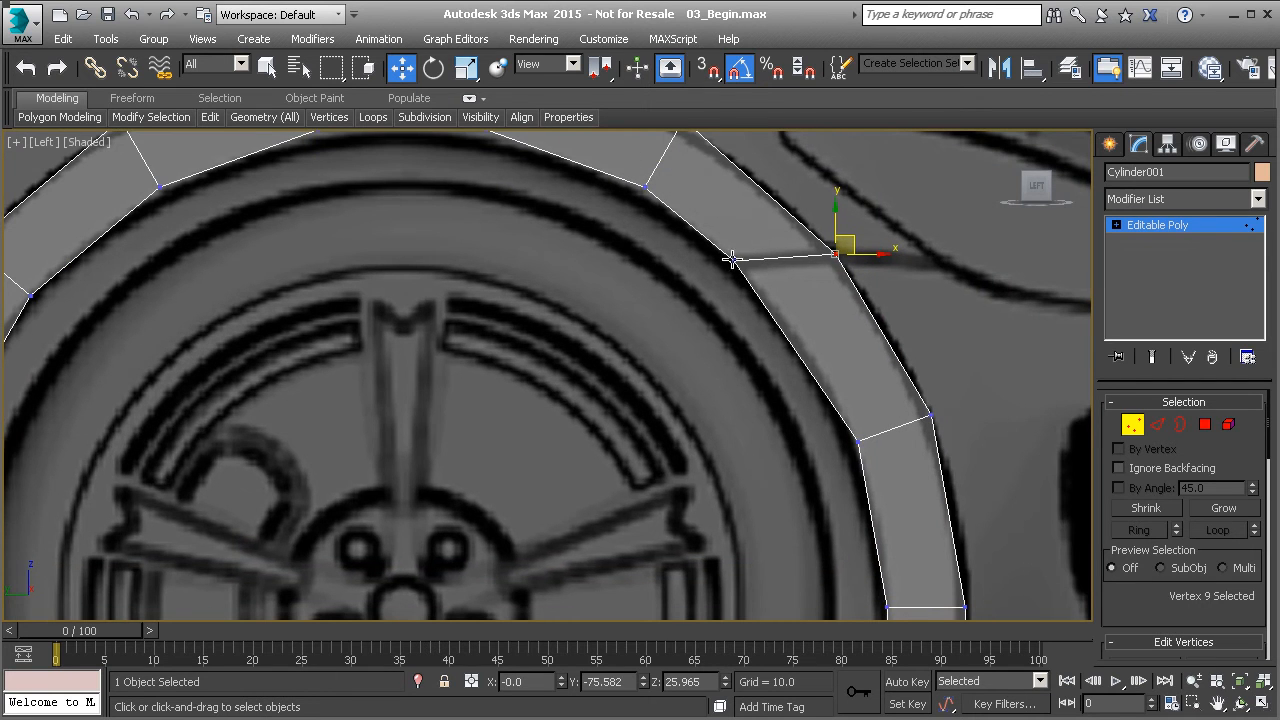
pyautogui.moveTo(564, 268); pyautogui.dragTo(697, 287, button='middle')
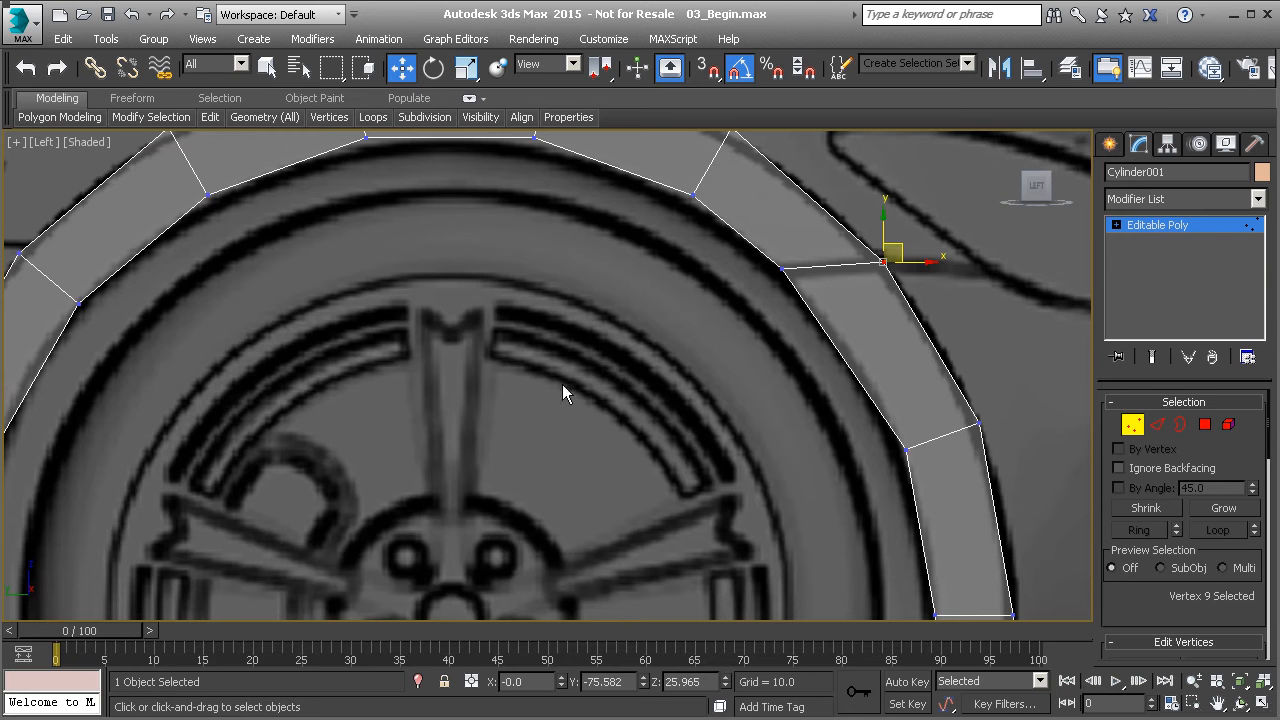
pyautogui.moveTo(594, 397); pyautogui.dragTo(846, 377, button='middle')
pyautogui.moveTo(388, 266)
pyautogui.mouseDown(button='middle')
pyautogui.moveTo(407, 286)
pyautogui.moveTo(575, 309)
pyautogui.mouseUp(button='middle')
pyautogui.click(457, 280)
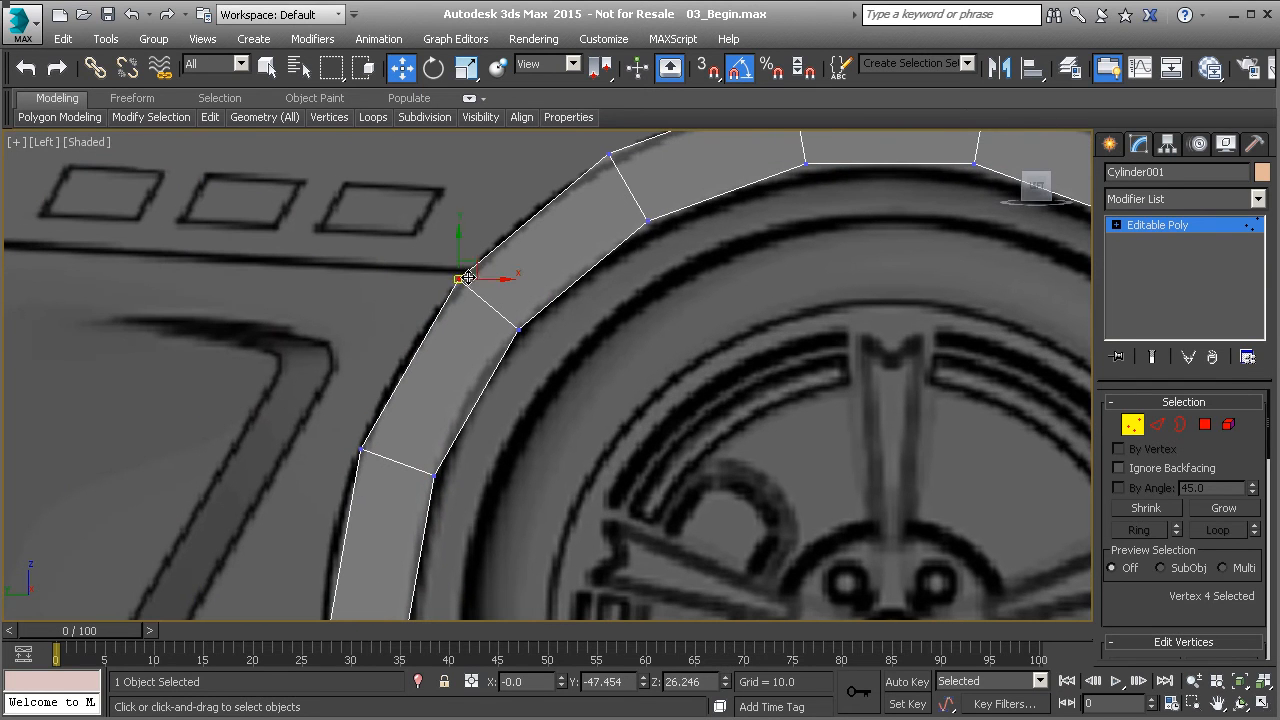
pyautogui.moveTo(487, 255); pyautogui.dragTo(484, 258)
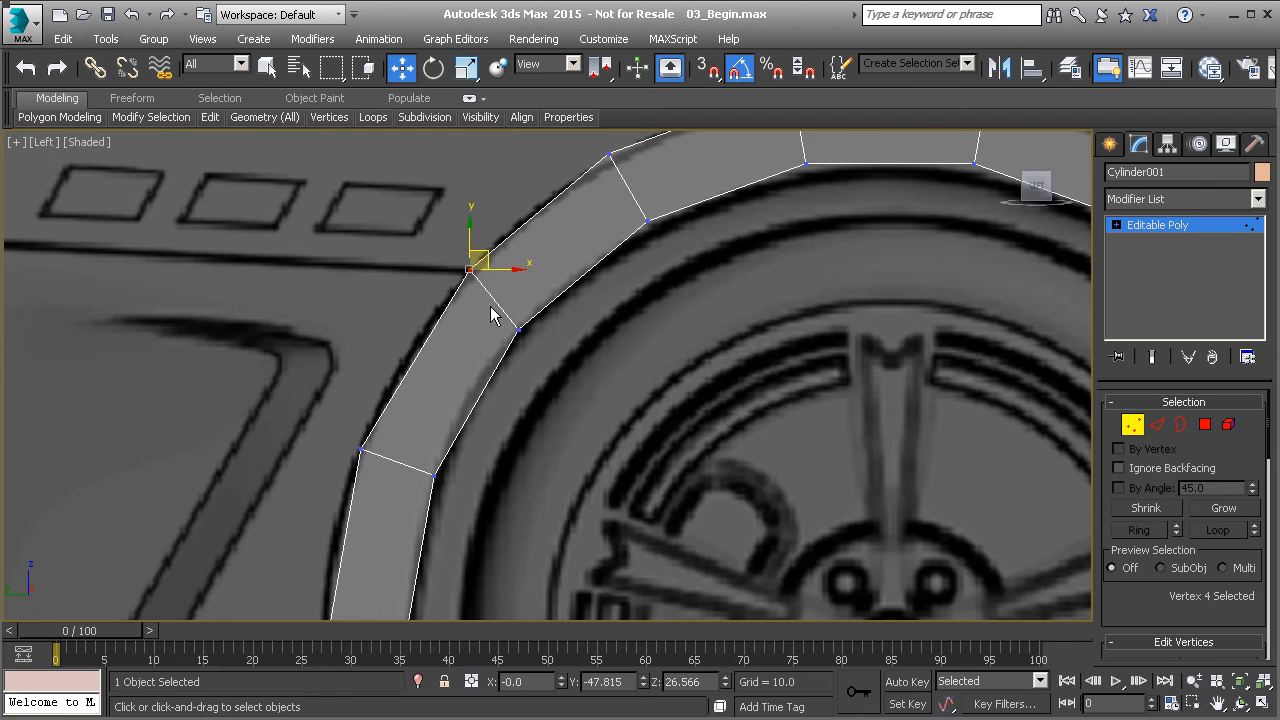
# Lower the vertex pair at the top of the arch's door-side leg onto the horizontal crease line in the blueprint.
pyautogui.moveTo(500, 344); pyautogui.dragTo(481, 345, button='middle')
pyautogui.scroll(-2, 357, 362)
pyautogui.moveTo(541, 294); pyautogui.dragTo(341, 272, button='middle')
pyautogui.moveTo(465, 421); pyautogui.dragTo(453, 293, button='middle')
pyautogui.moveTo(599, 460); pyautogui.dragTo(574, 386, button='middle')
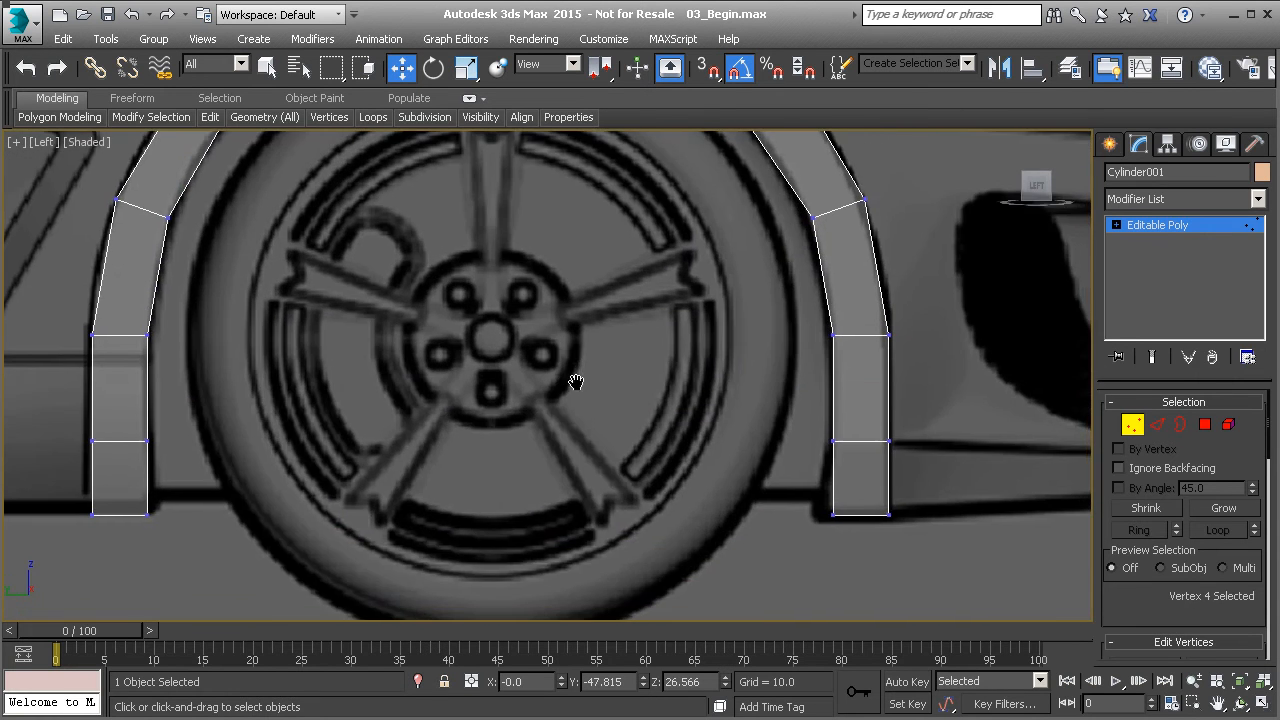
pyautogui.moveTo(371, 417); pyautogui.dragTo(635, 414, button='middle')
pyautogui.moveTo(330, 303); pyautogui.dragTo(455, 368)
pyautogui.moveTo(479, 371); pyautogui.dragTo(601, 382, button='middle')
pyautogui.moveTo(502, 307); pyautogui.dragTo(501, 330)
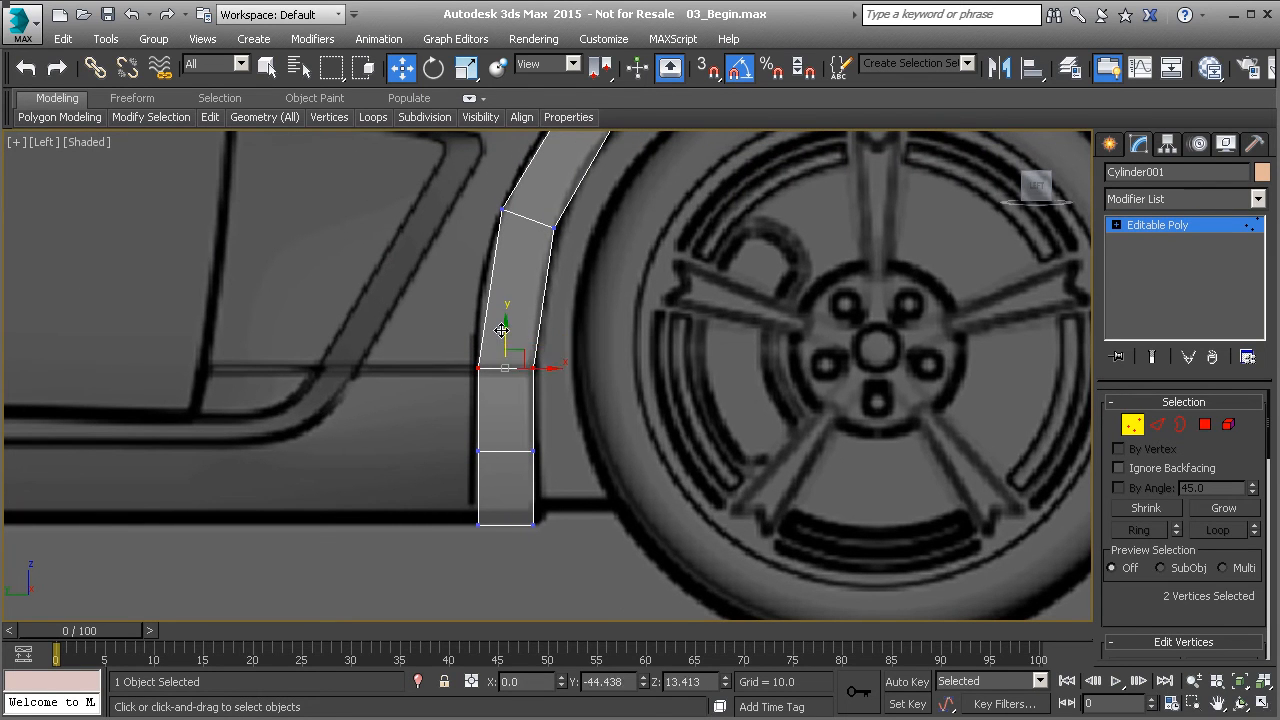
# Shift the bottom inner corner vertex of the bumper-side leg toward the wheel to match the blueprint, and finish vertex editing.
pyautogui.moveTo(564, 457); pyautogui.dragTo(471, 443, button='middle')
pyautogui.moveTo(563, 478); pyautogui.dragTo(463, 440, button='middle')
pyautogui.moveTo(794, 441); pyautogui.dragTo(792, 440)
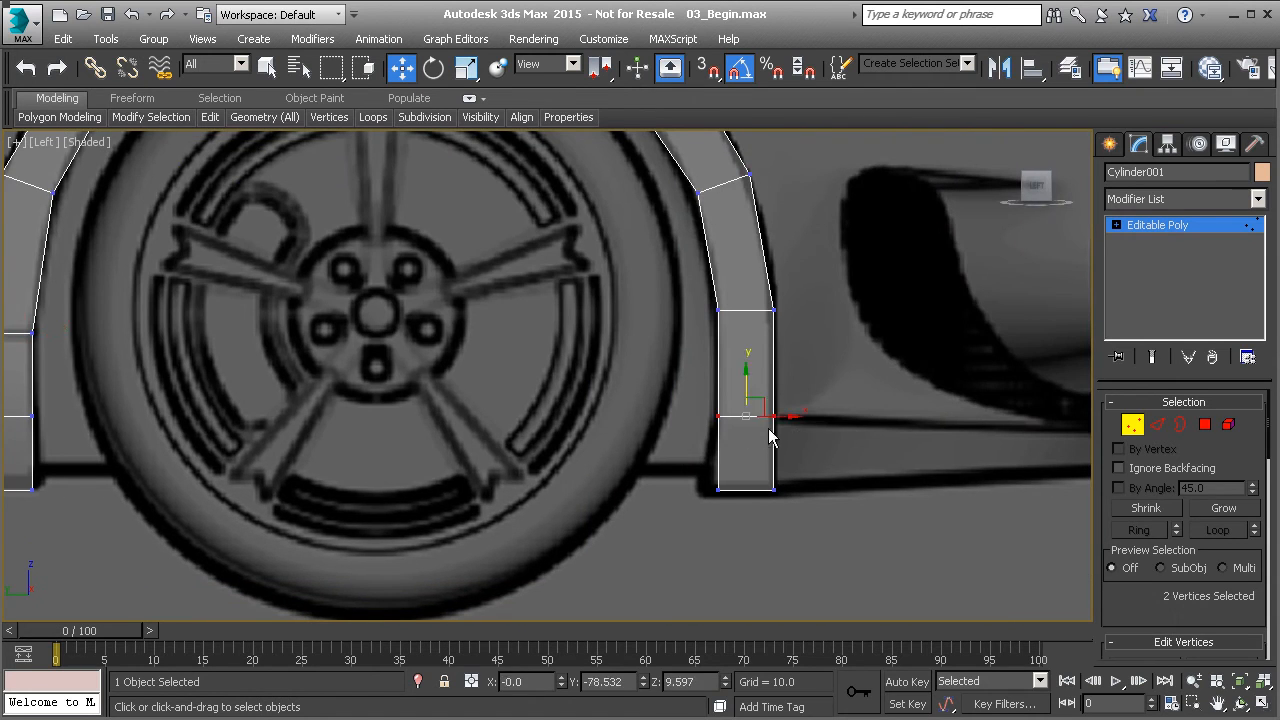
pyautogui.moveTo(684, 491); pyautogui.dragTo(736, 432)
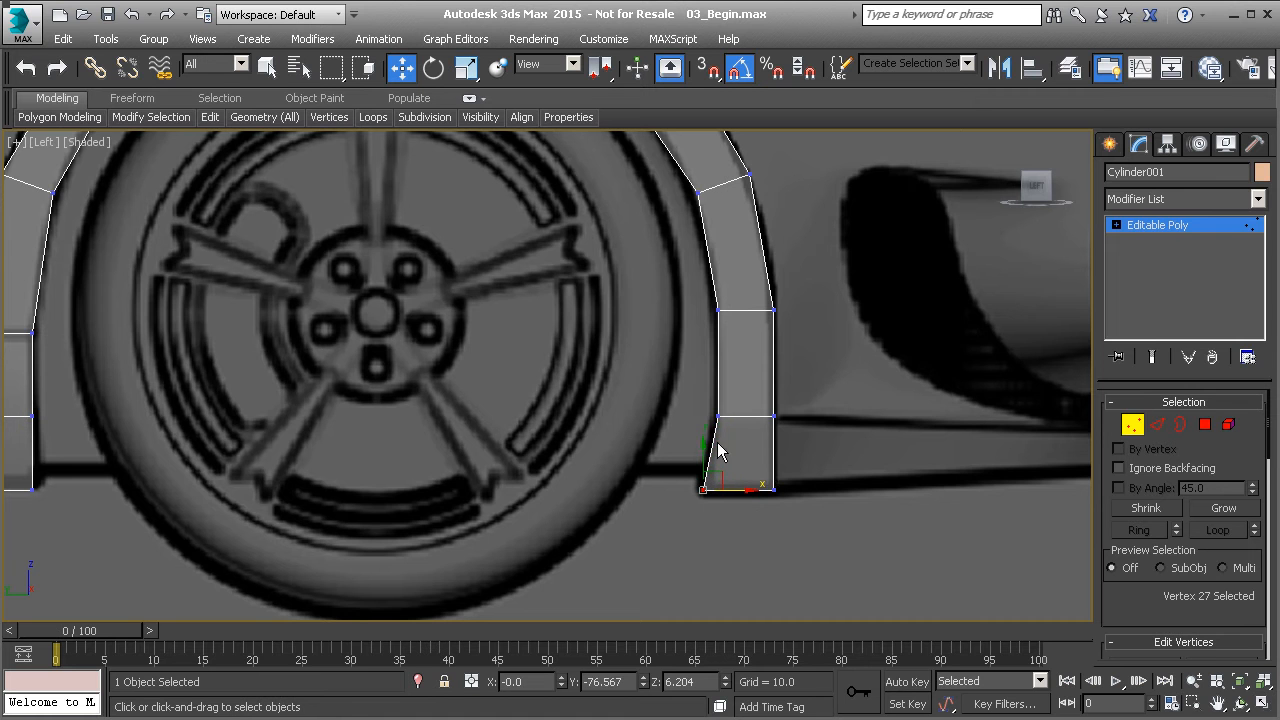
pyautogui.moveTo(575, 499); pyautogui.dragTo(634, 486, button='middle')
pyautogui.moveTo(328, 454); pyautogui.dragTo(361, 388, button='middle')
pyautogui.scroll(-8, 361, 388)
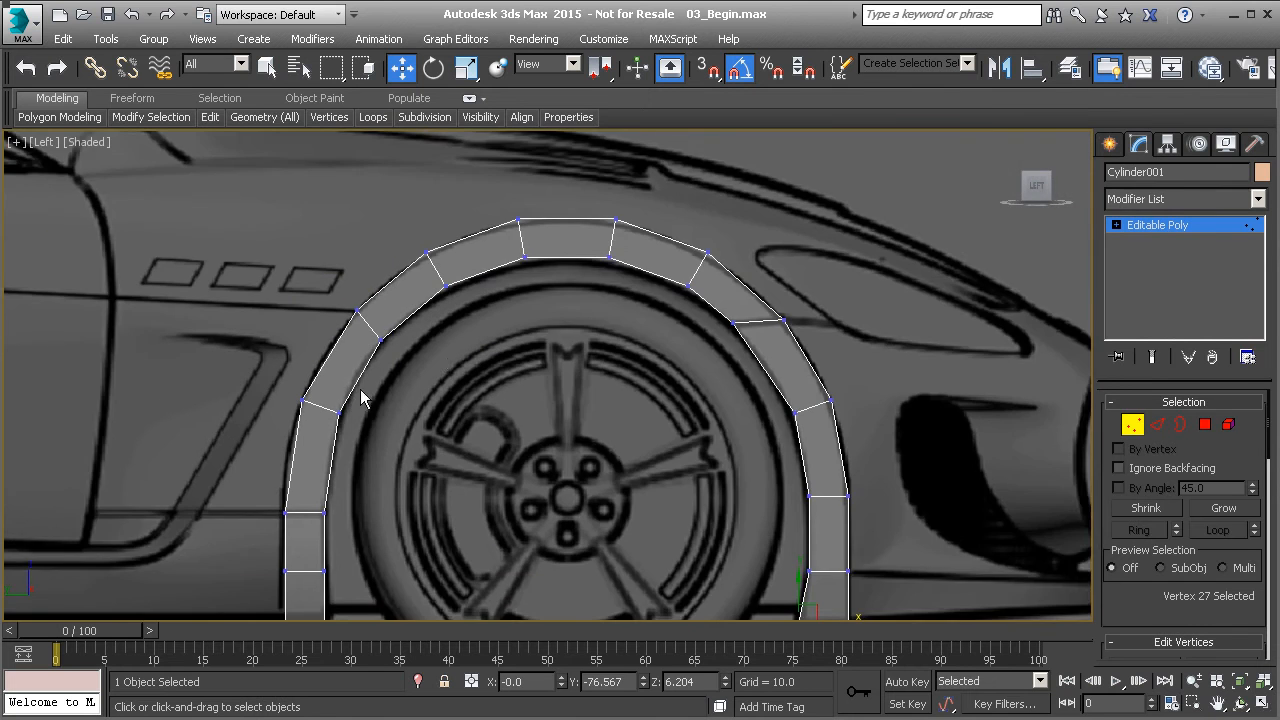
pyautogui.click(1132, 424)
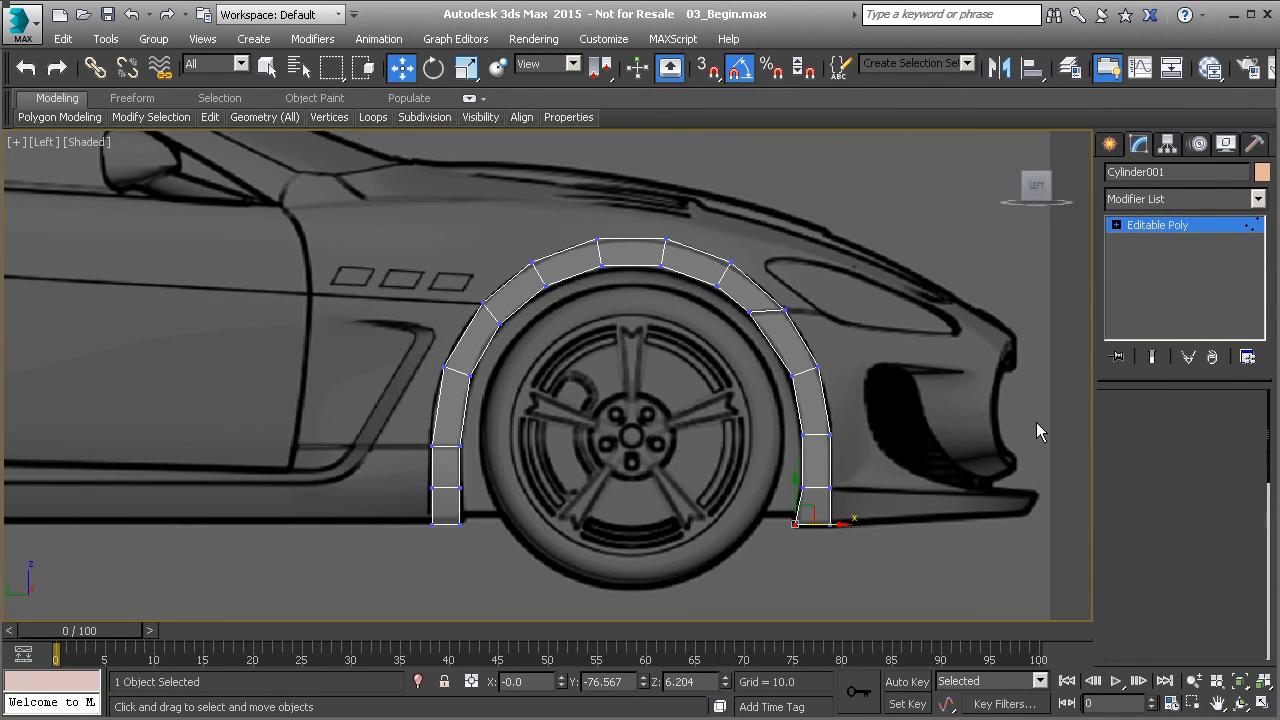
# Create a cylinder centred on the rear wheel with a radius of about 19.2, reaching the outer edge of the wheel arch.
pyautogui.moveTo(81, 350); pyautogui.dragTo(651, 351, button='middle')
pyautogui.moveTo(330, 345); pyautogui.dragTo(600, 344, button='middle')
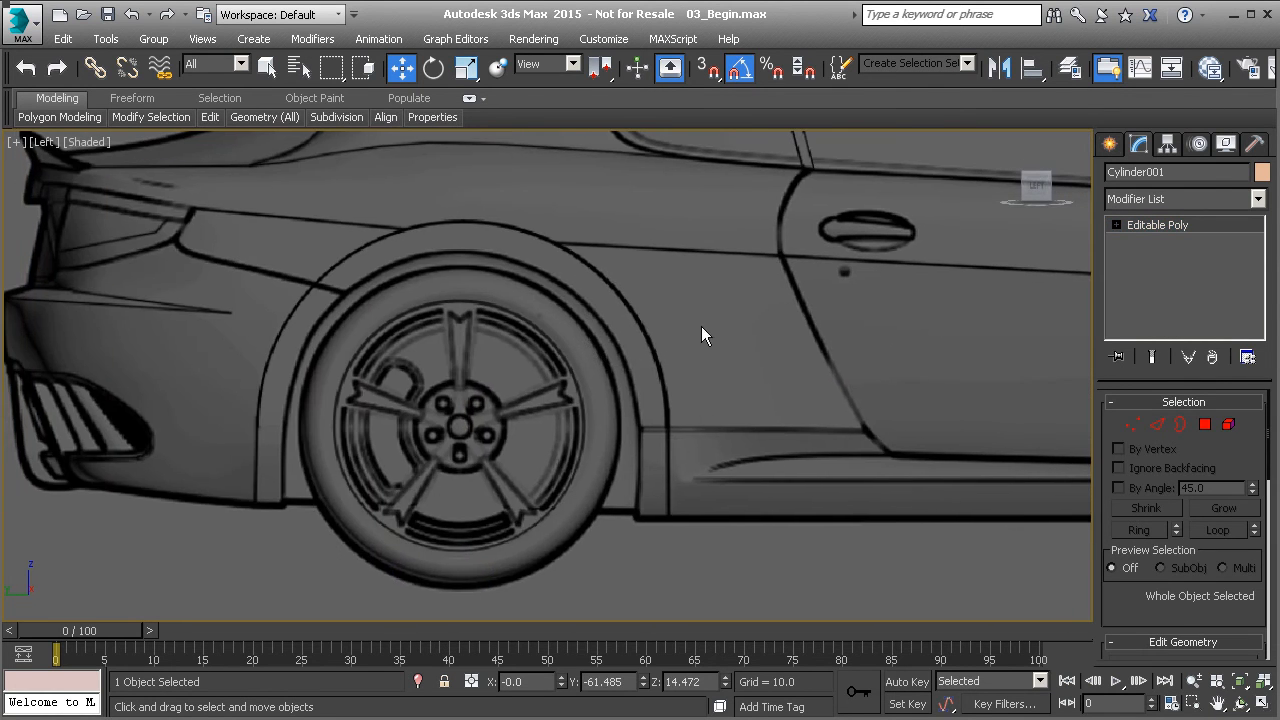
pyautogui.click(1109, 143)
pyautogui.click(1150, 312)
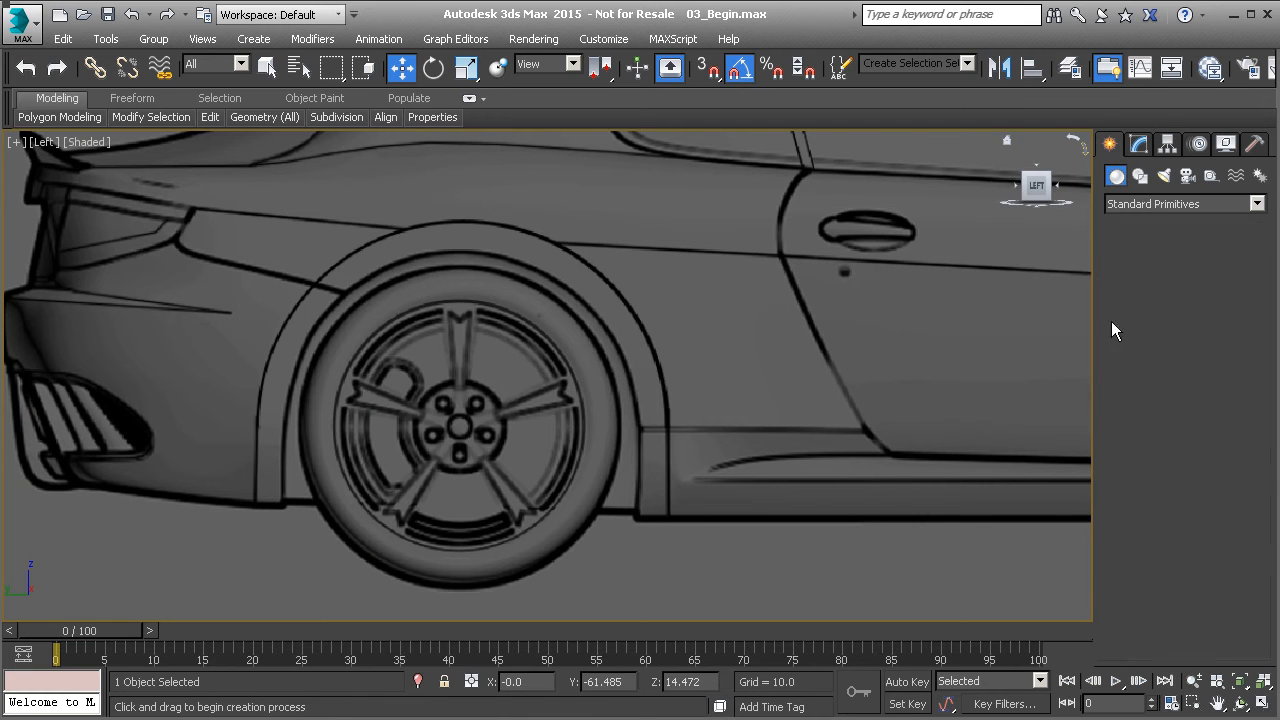
pyautogui.moveTo(460, 424); pyautogui.dragTo(420, 222)
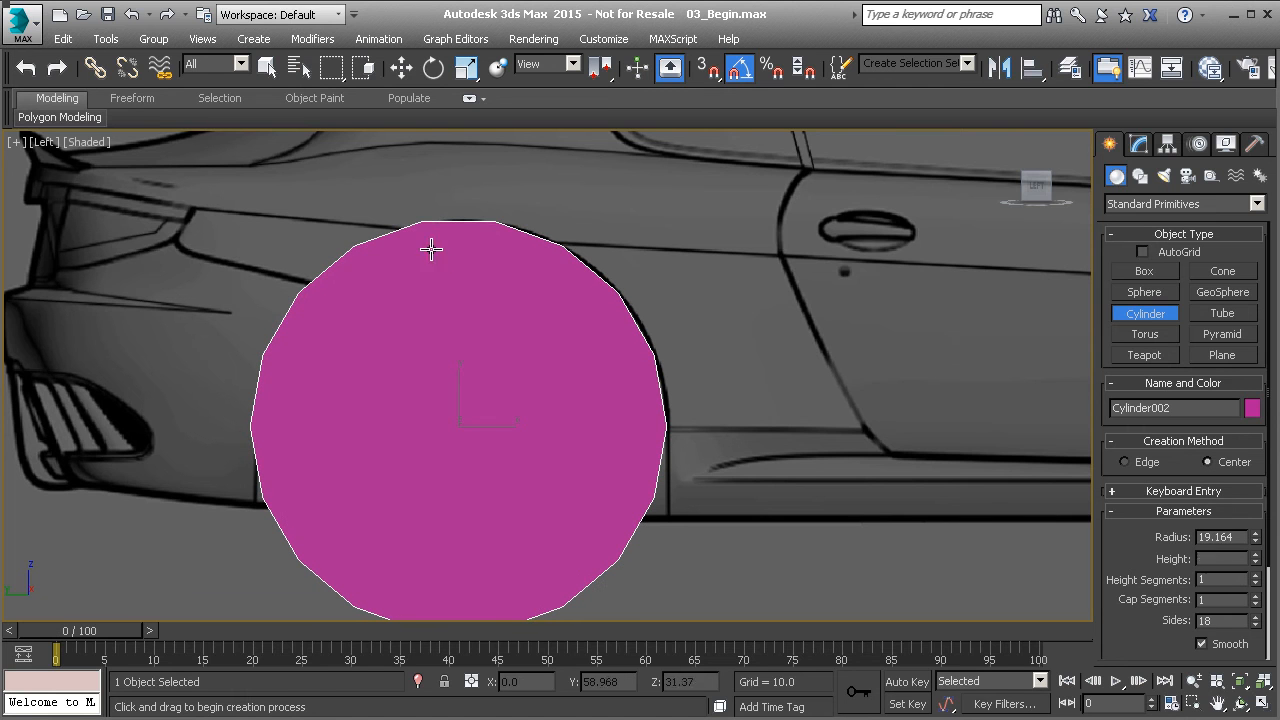
pyautogui.press('w')
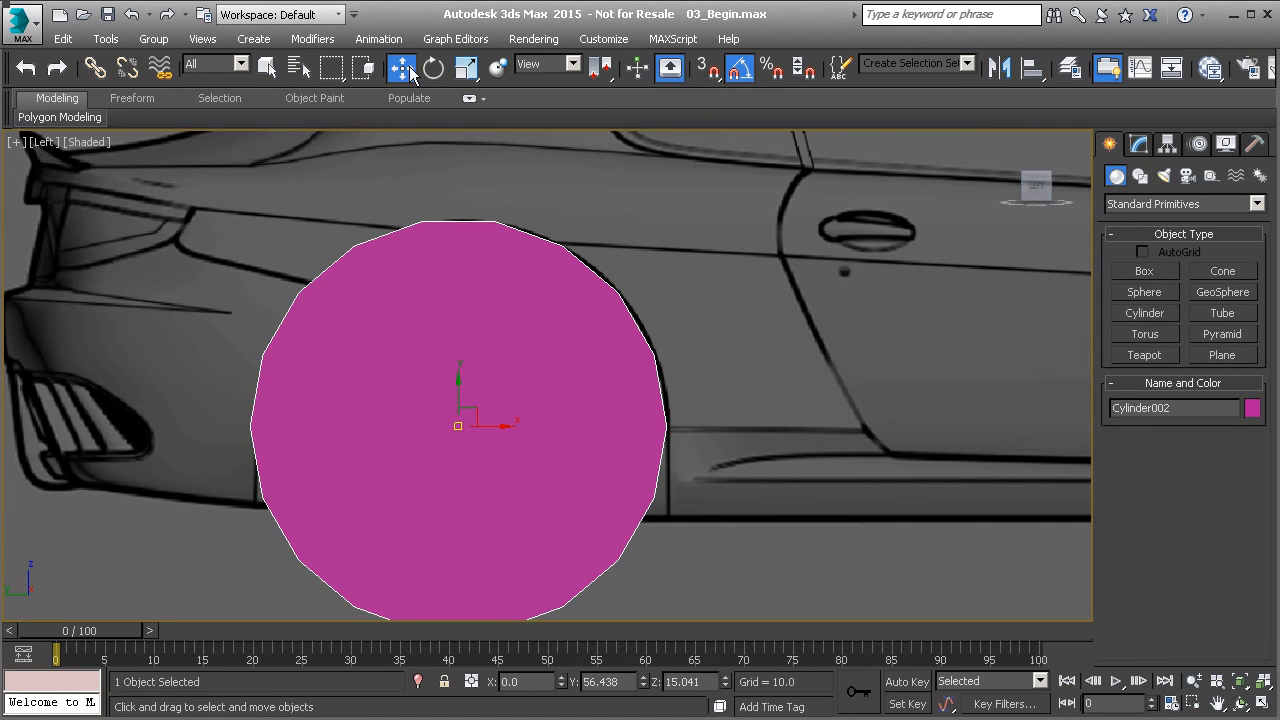
# Make the new cylinder see-through and shift it slightly horizontally so it lines up with the rear wheel arch.
pyautogui.hotkey('alt', 'x')
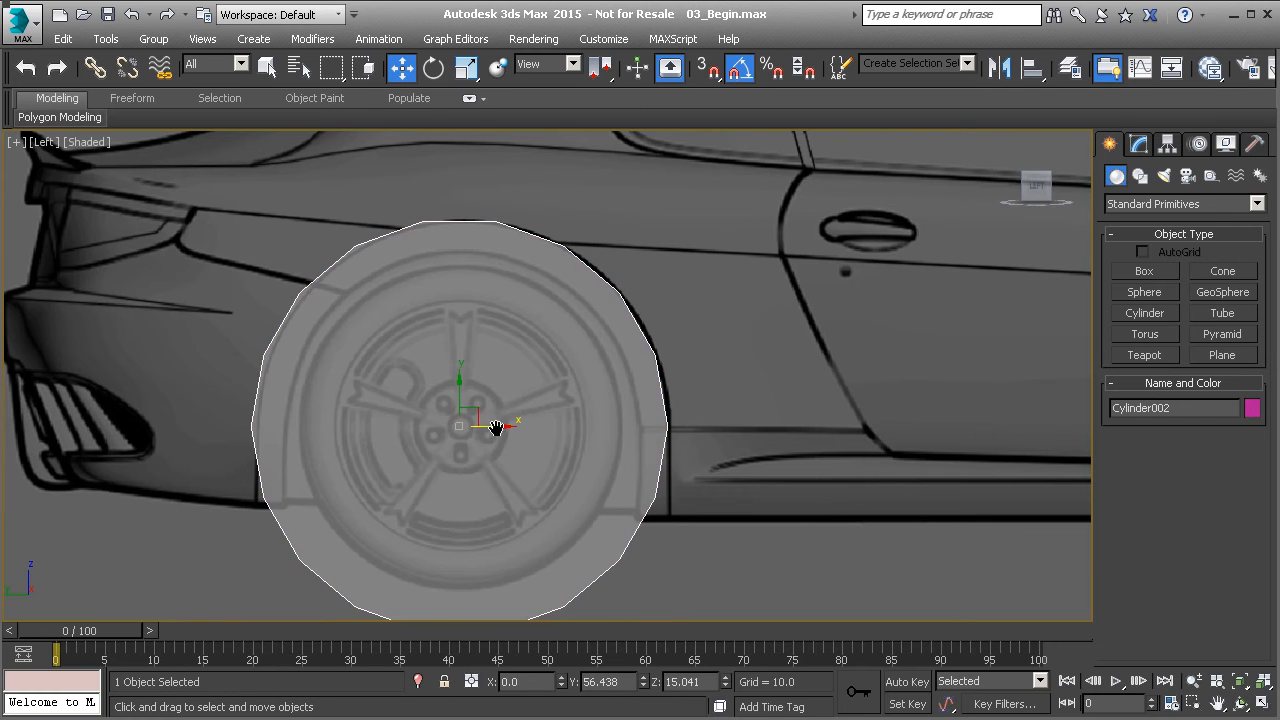
pyautogui.scroll(3, 495, 428)
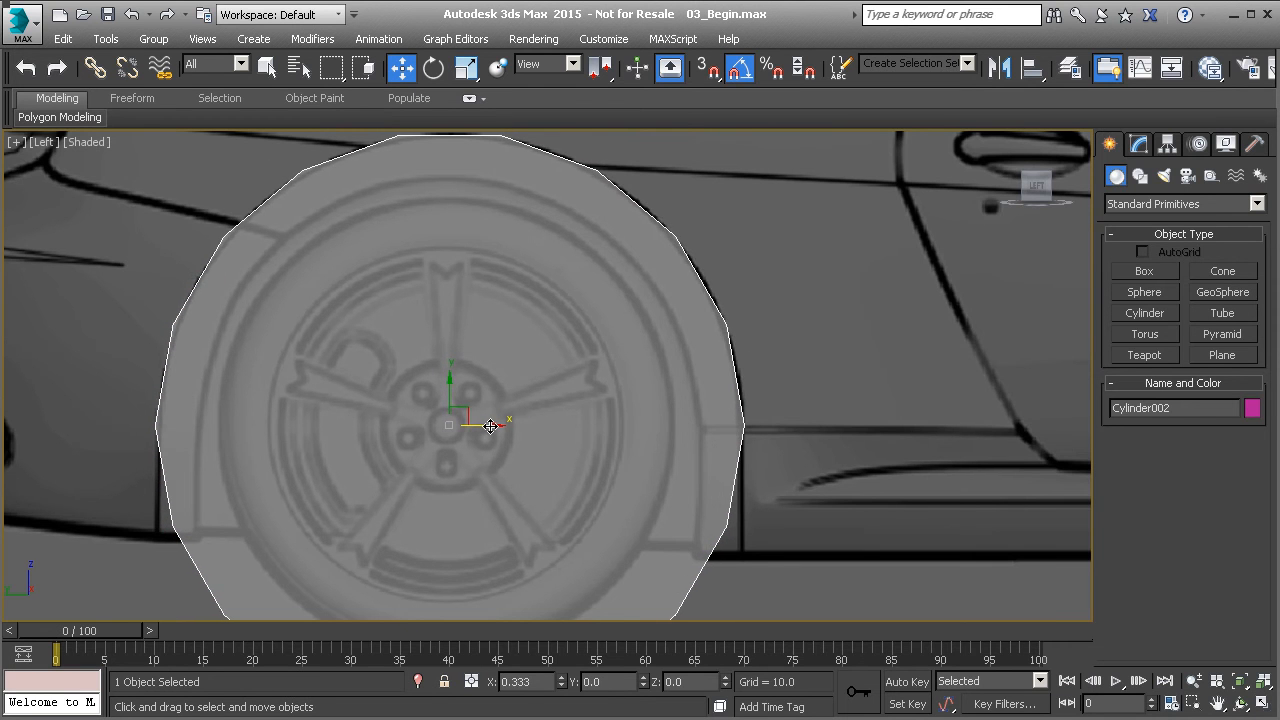
pyautogui.moveTo(480, 154); pyautogui.dragTo(492, 264, button='middle')
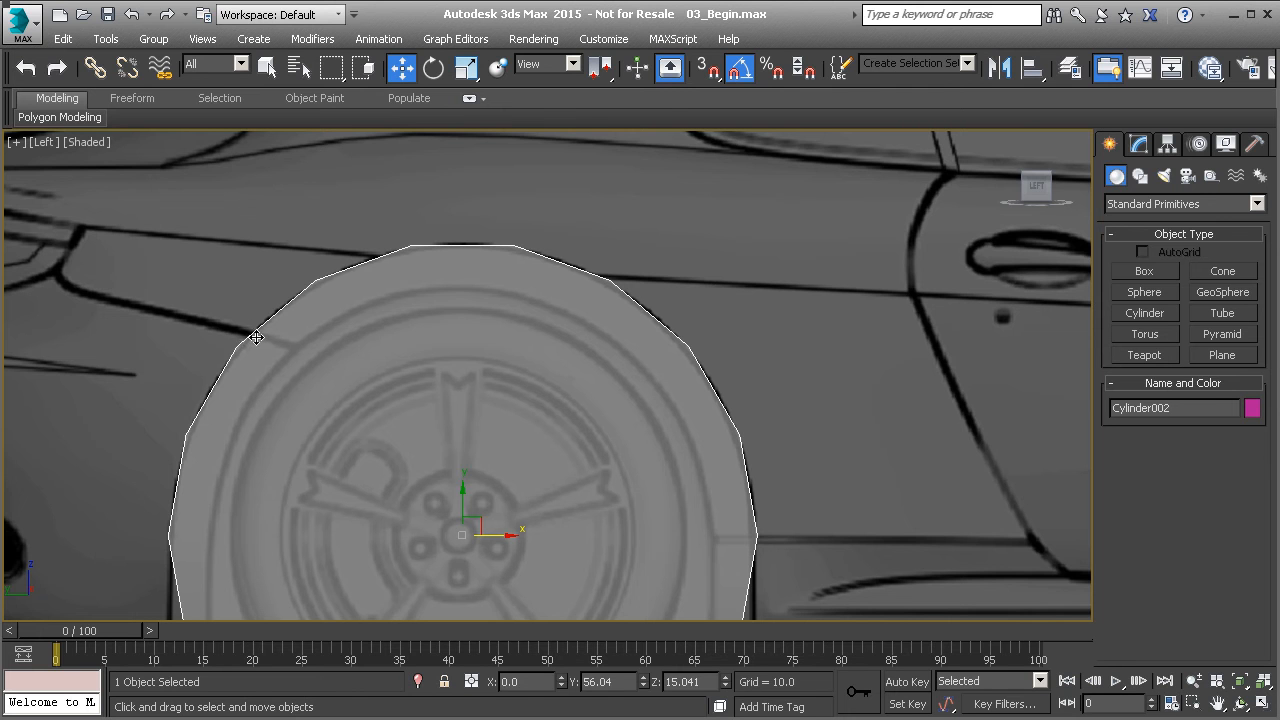
pyautogui.scroll(-2, 530, 367)
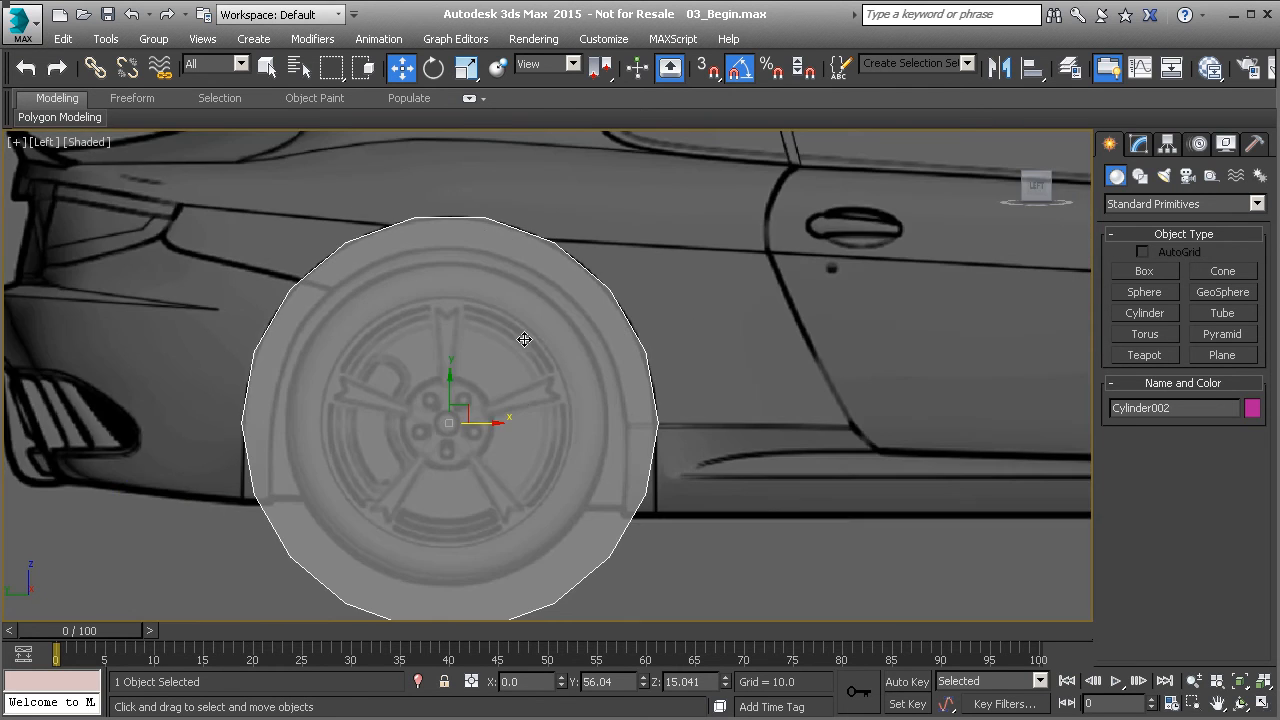
pyautogui.moveTo(526, 403); pyautogui.dragTo(445, 420, button='middle')
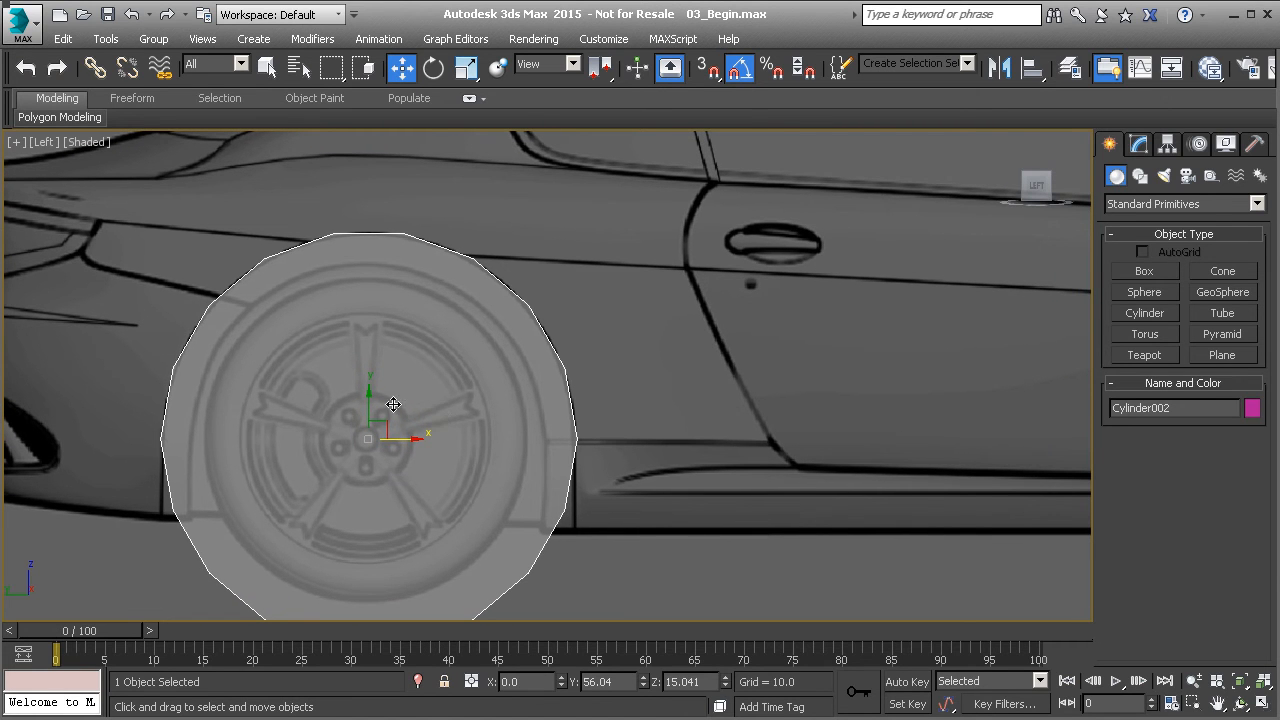
# Convert the rear wheel cylinder to an Editable Poly.
pyautogui.click(1138, 144)
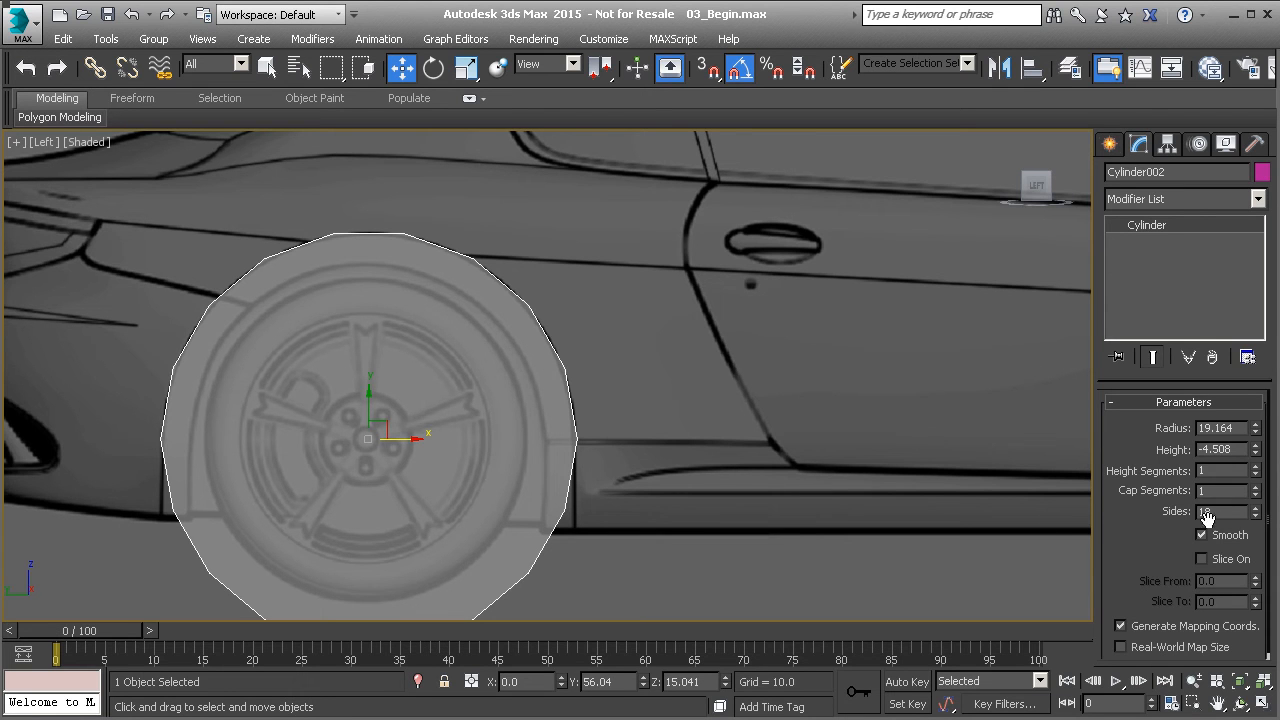
pyautogui.moveTo(377, 423); pyautogui.dragTo(473, 405, button='middle')
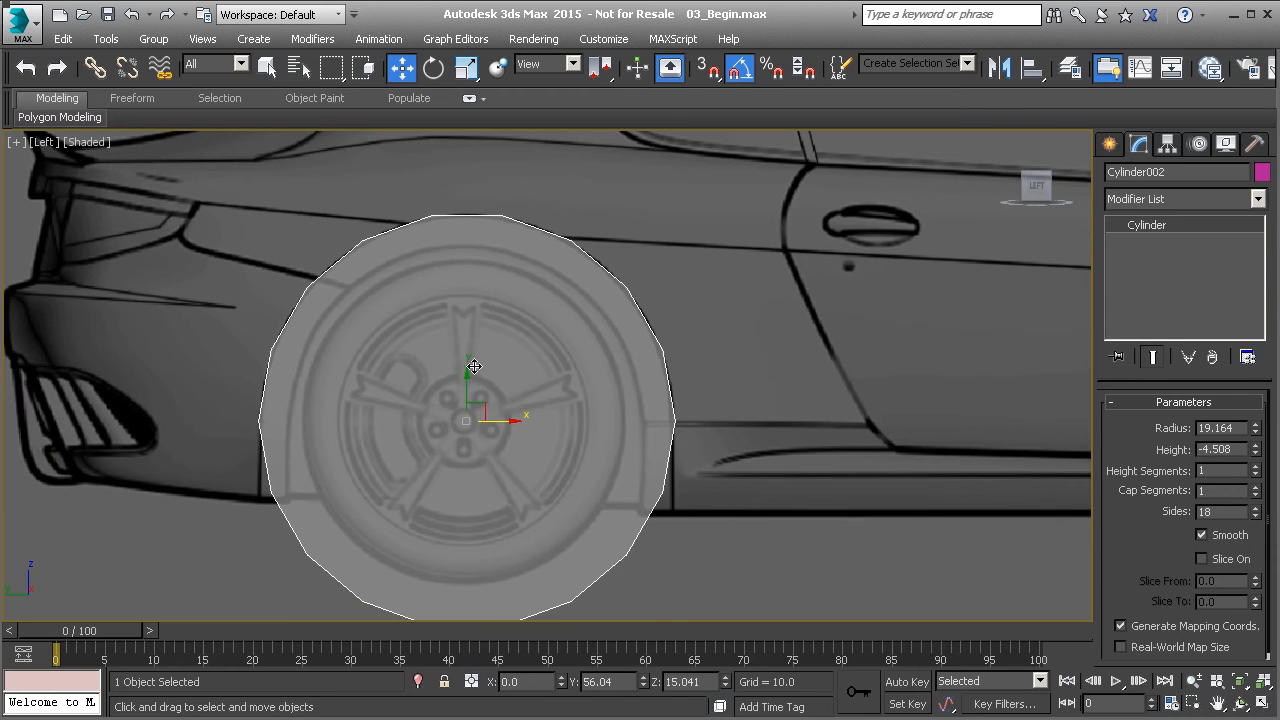
pyautogui.rightClick(475, 360)
pyautogui.moveTo(620, 568)
pyautogui.click(700, 579)
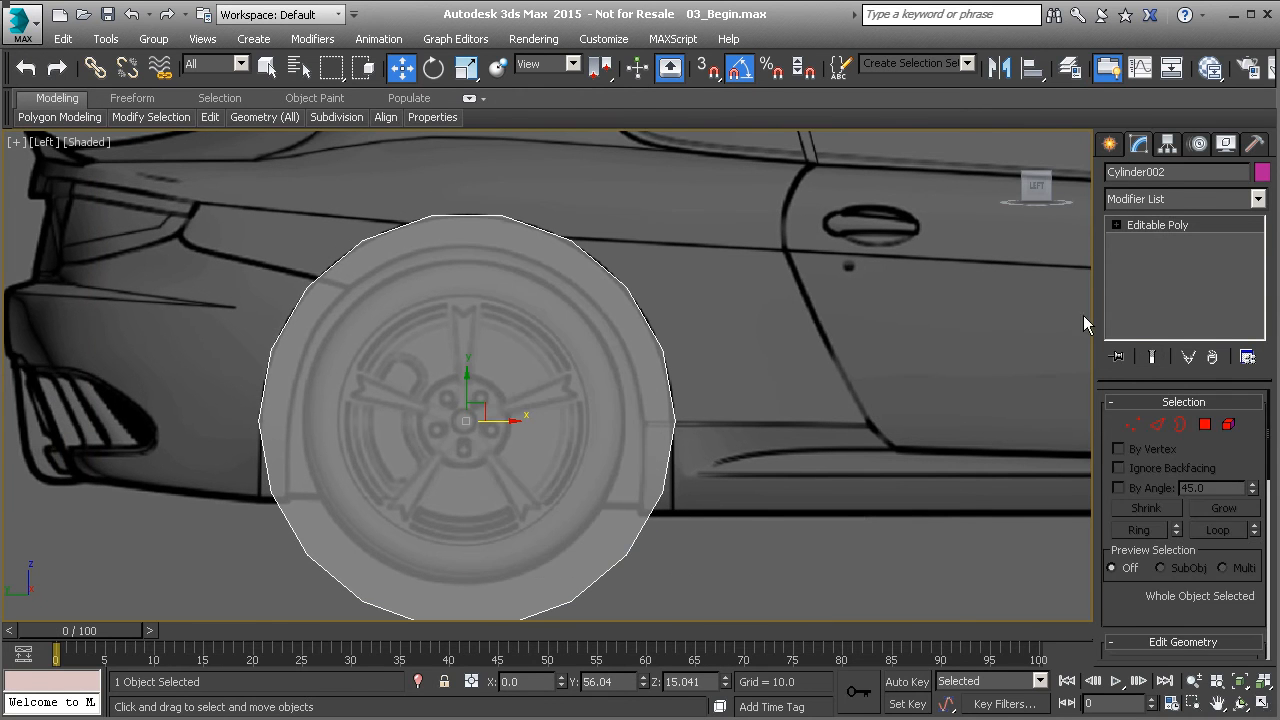
# Select the rear cylinder's front cap polygon and inset it by 2.5.
pyautogui.click(1205, 424)
pyautogui.click(392, 422)
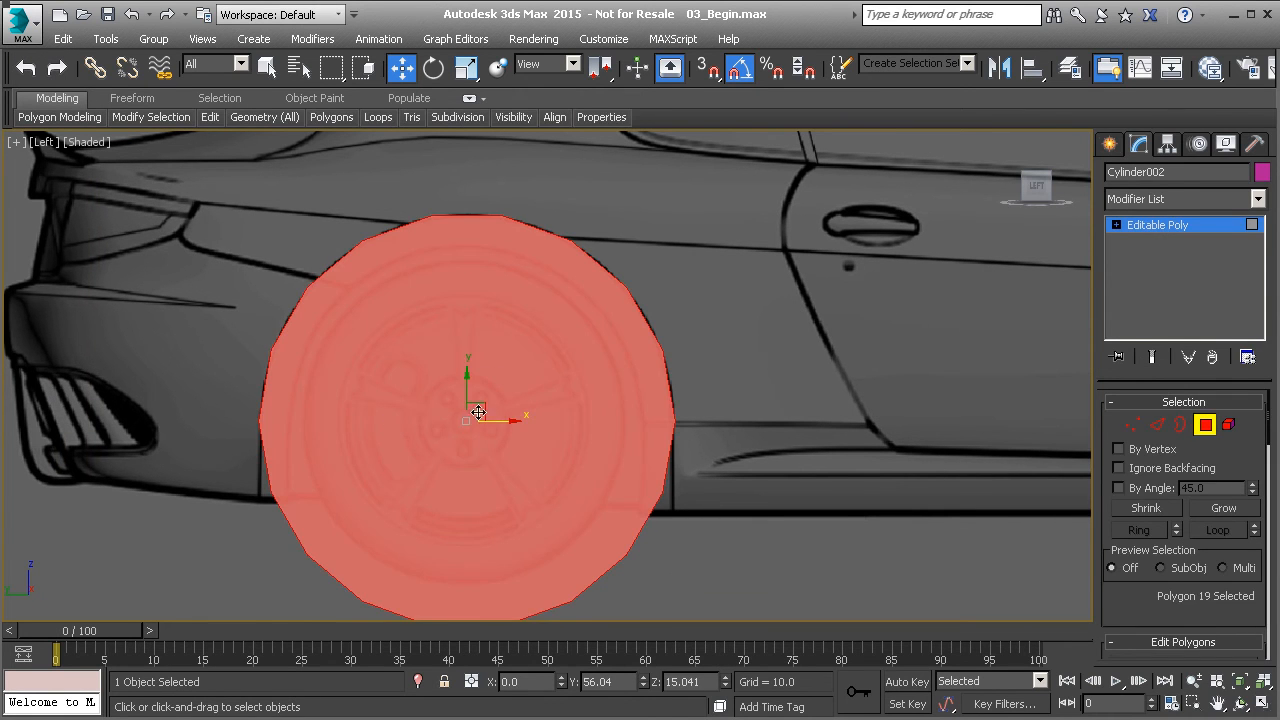
pyautogui.scroll(-5, 1118, 584)
pyautogui.click(1249, 516)
pyautogui.moveTo(598, 416); pyautogui.dragTo(539, 420)
pyautogui.write('2.5')
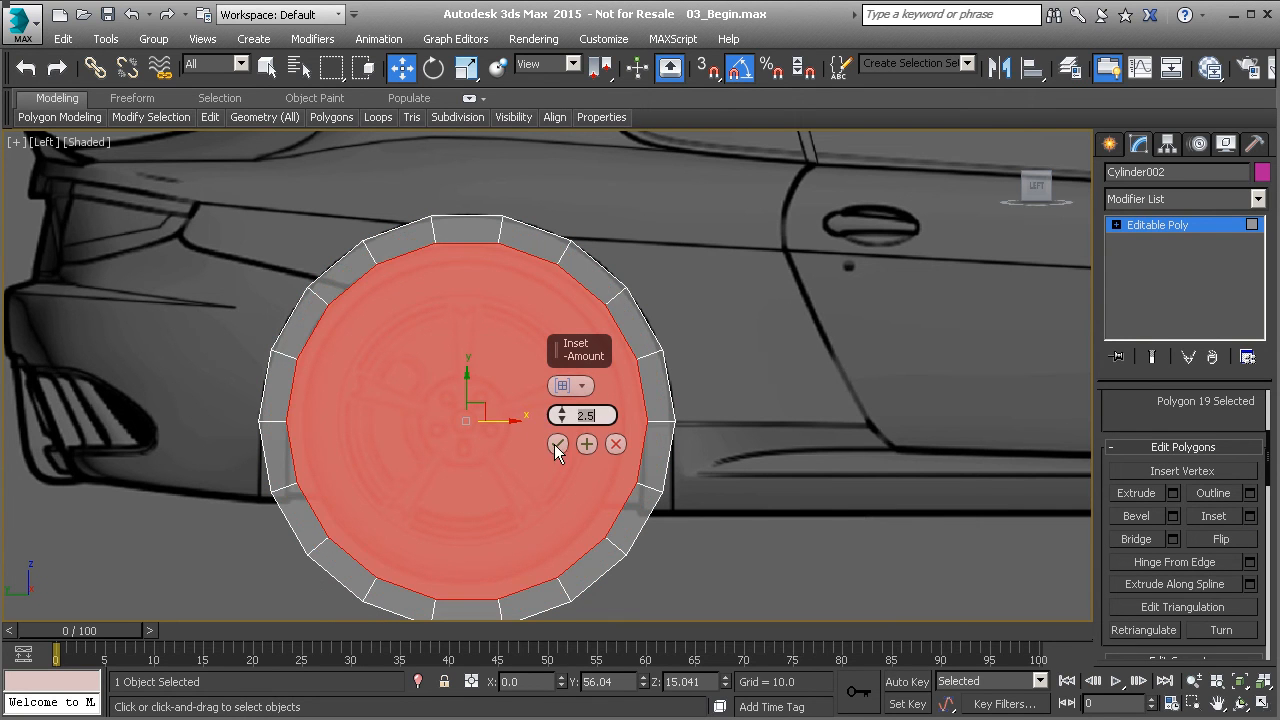
pyautogui.click(556, 445)
# Delete the rear cylinder's cap polygons and its whole lower half, leaving only the upper arch.
pyautogui.scroll(-2, 381, 416)
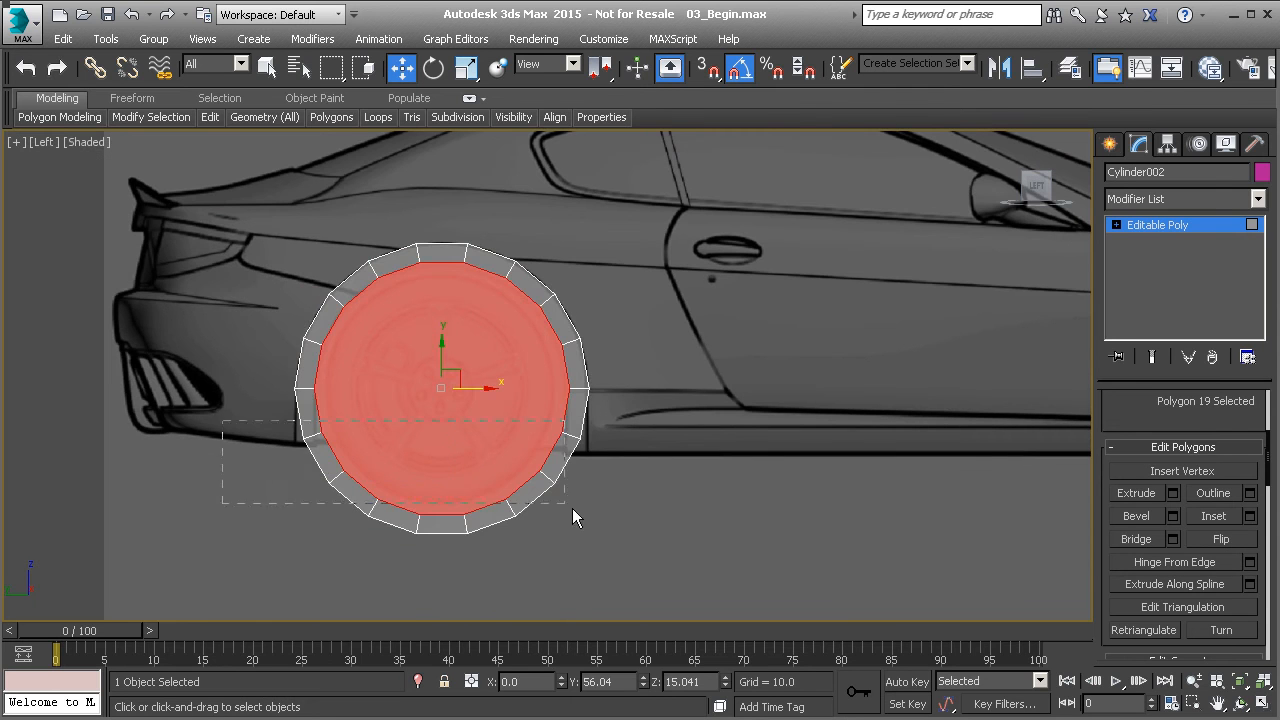
pyautogui.moveTo(474, 485); pyautogui.dragTo(682, 552)
pyautogui.press('Delete')
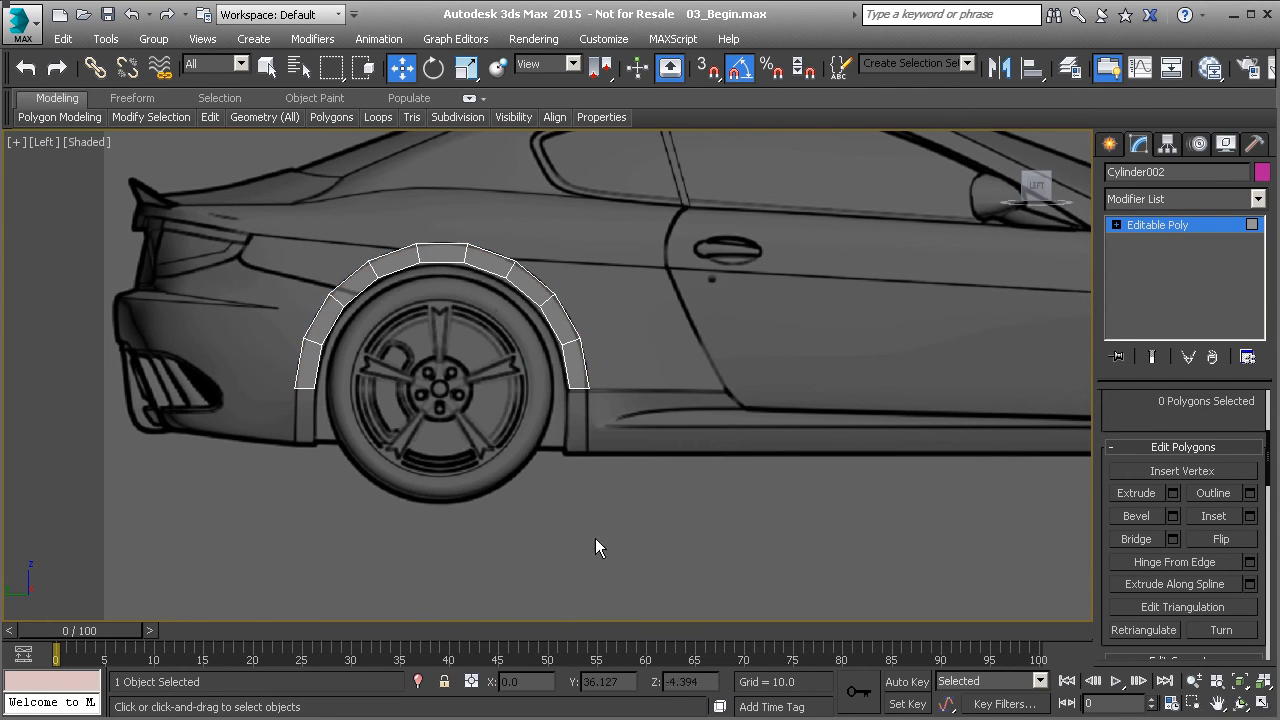
# In the Perspective view, select the nine outer side polygons along the rear arch's depth and delete them.
pyautogui.press('p')
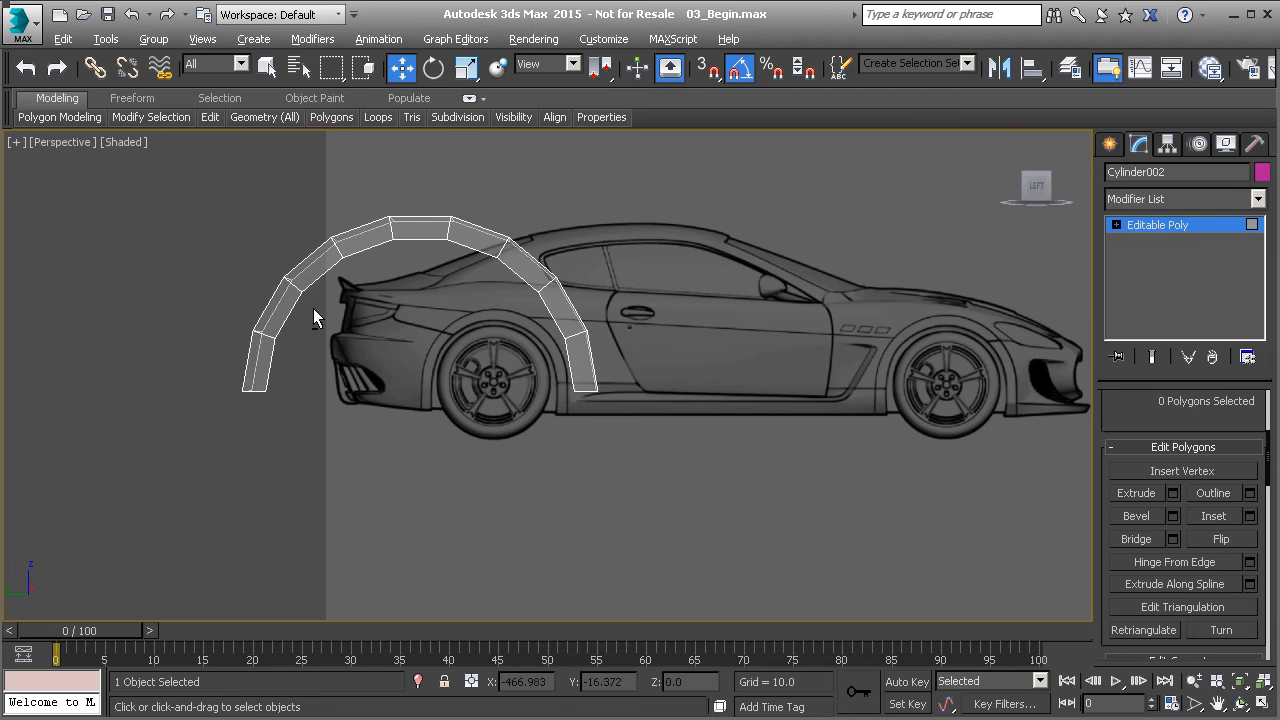
pyautogui.keyDown('alt'); pyautogui.moveTo(317, 299); pyautogui.dragTo(436, 341, button='middle'); pyautogui.keyUp('alt')
pyautogui.click(320, 392)
pyautogui.keyDown('shift'); pyautogui.click(332, 322); pyautogui.keyUp('shift')
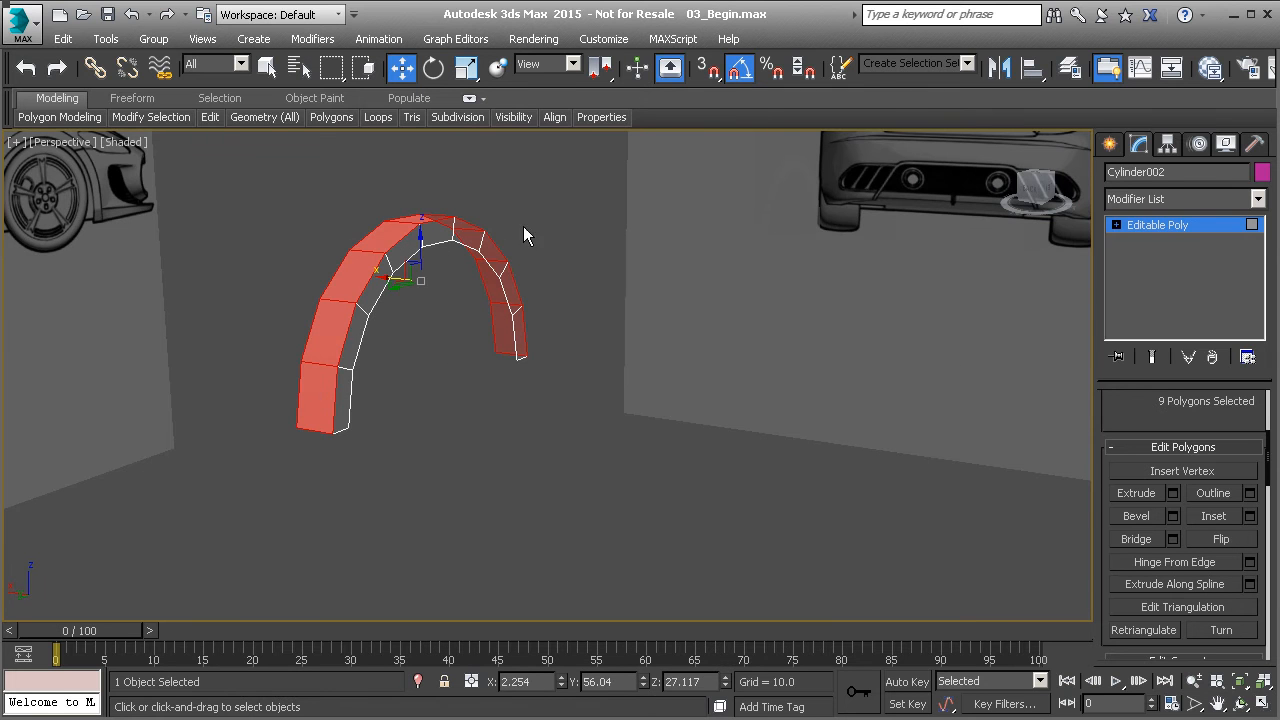
pyautogui.press('Delete')
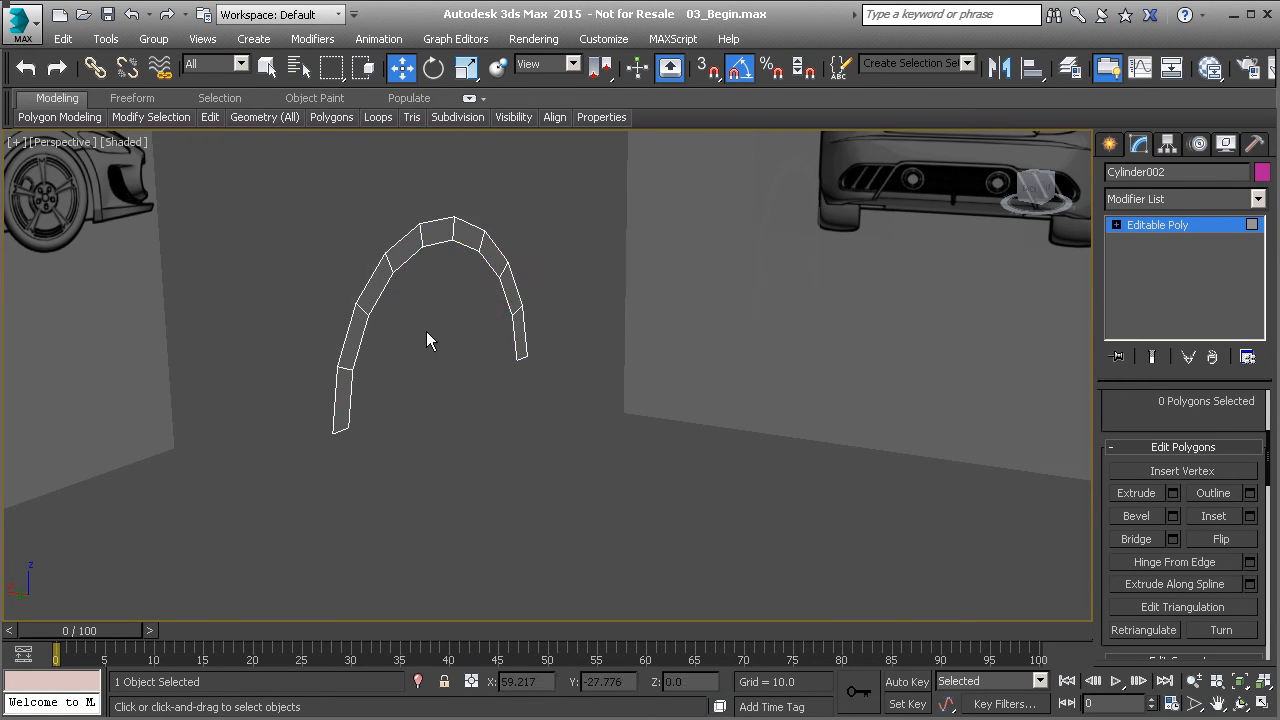
# In the Left view, select the bottom edges of both rear arch legs and extrude them downward to the car's lower body edge.
pyautogui.press('l')
pyautogui.scroll(3, 360, 302)
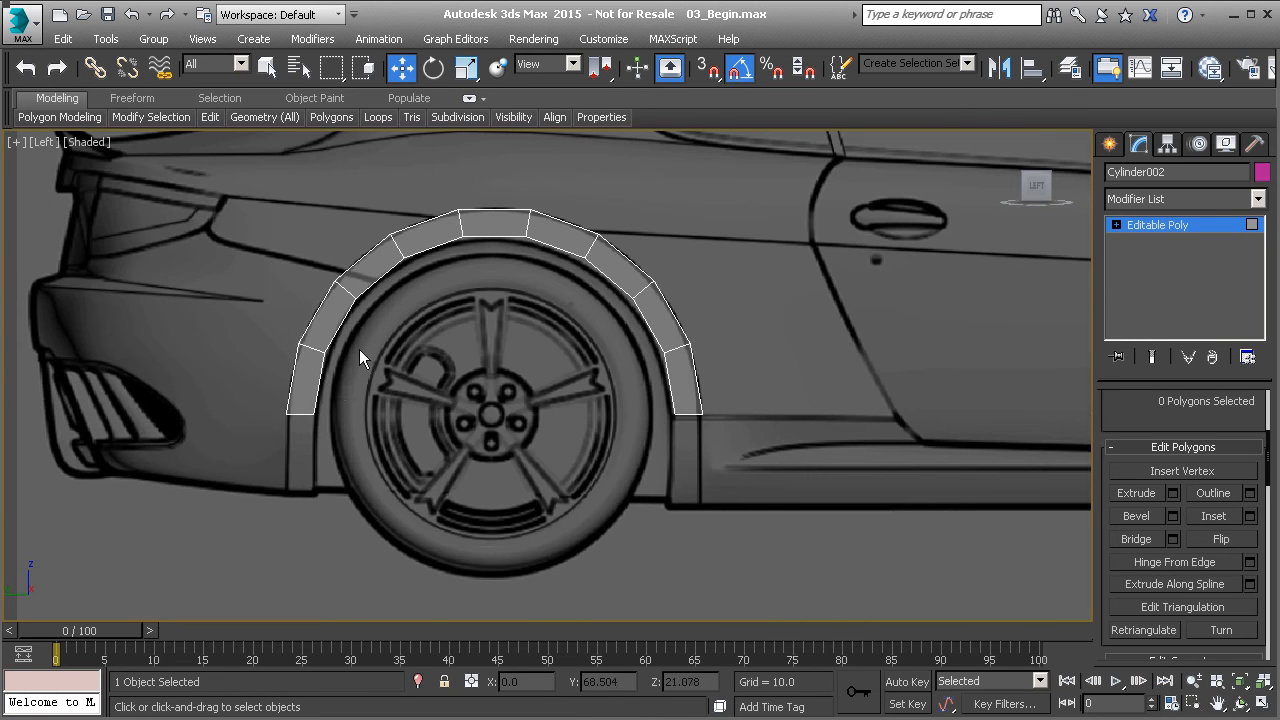
pyautogui.press('2')
pyautogui.click(303, 413)
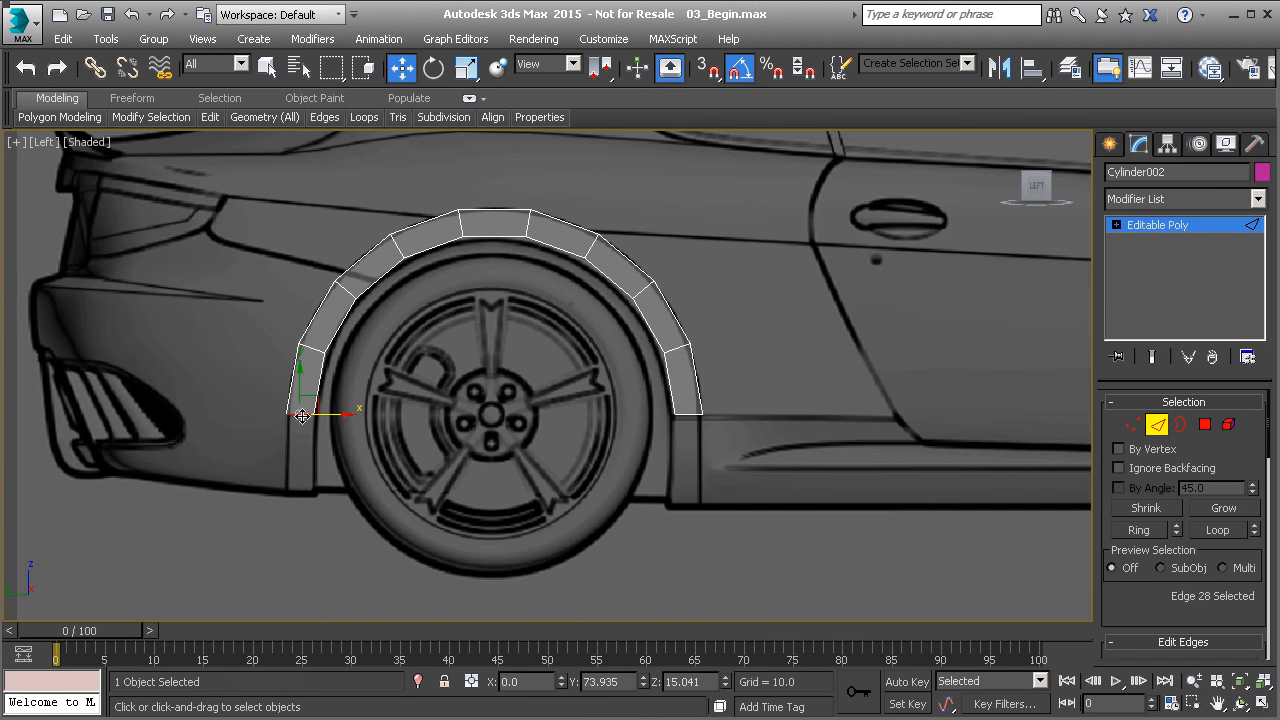
pyautogui.keyDown('ctrl'); pyautogui.click(692, 416); pyautogui.keyUp('ctrl')
pyautogui.keyDown('shift'); pyautogui.moveTo(690, 378); pyautogui.dragTo(682, 468); pyautogui.keyUp('shift')
# Raise the bottom and middle vertex pairs of the rear arch's rearward leg to match the blueprint's lower body line.
pyautogui.moveTo(622, 480); pyautogui.dragTo(642, 456, button='middle')
pyautogui.press('1')
pyautogui.scroll(3, 316, 482)
pyautogui.moveTo(268, 464); pyautogui.dragTo(428, 520)
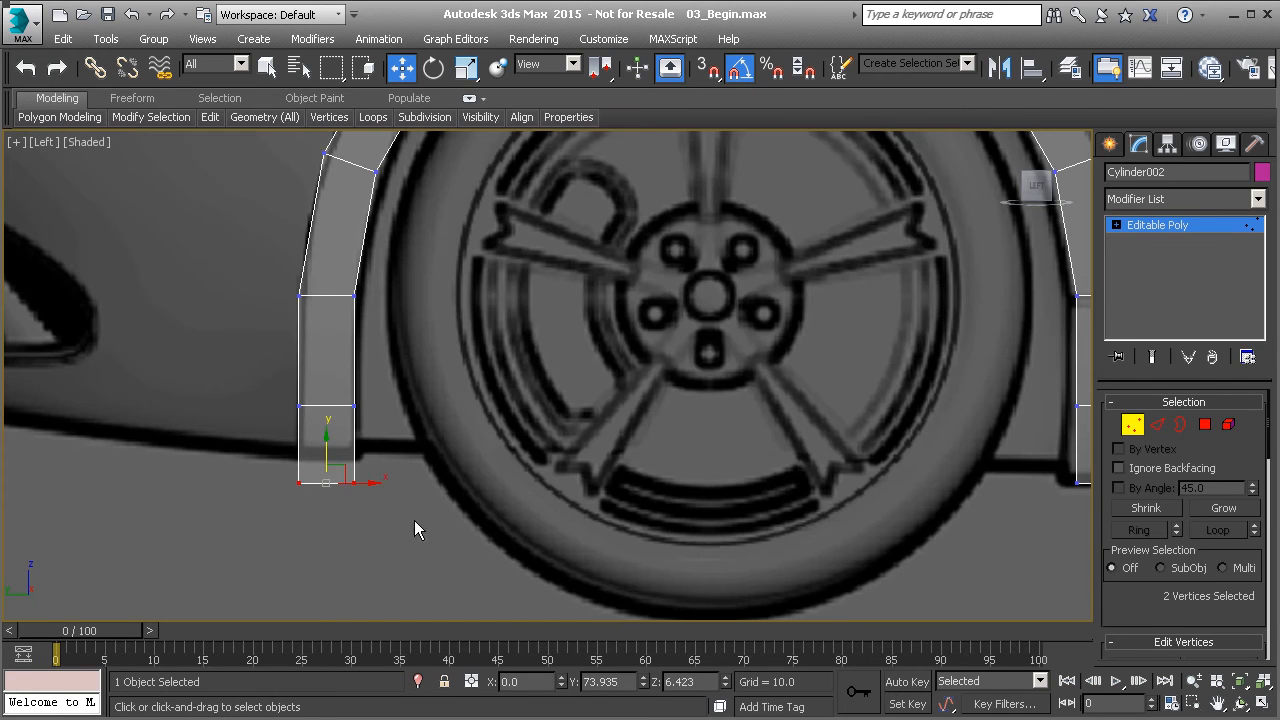
pyautogui.moveTo(329, 452); pyautogui.dragTo(329, 425)
pyautogui.moveTo(263, 378); pyautogui.dragTo(378, 413)
pyautogui.moveTo(327, 373); pyautogui.dragTo(328, 342)
# On the rear arch's forward leg, raise the middle vertex pair slightly and move the bottom inner vertex rearward to the blueprint outline.
pyautogui.moveTo(883, 379); pyautogui.dragTo(508, 407, button='middle')
pyautogui.moveTo(681, 392); pyautogui.dragTo(801, 461)
pyautogui.moveTo(725, 401); pyautogui.dragTo(725, 395)
pyautogui.click(700, 512)
pyautogui.moveTo(735, 517); pyautogui.dragTo(721, 515)
# Leave vertex editing and nudge the whole rear arch horizontally to align it with the blueprint.
pyautogui.moveTo(692, 387); pyautogui.dragTo(795, 501, button='middle')
pyautogui.scroll(-4, 795, 500)
pyautogui.click(1133, 424)
pyautogui.scroll(3, 724, 378)
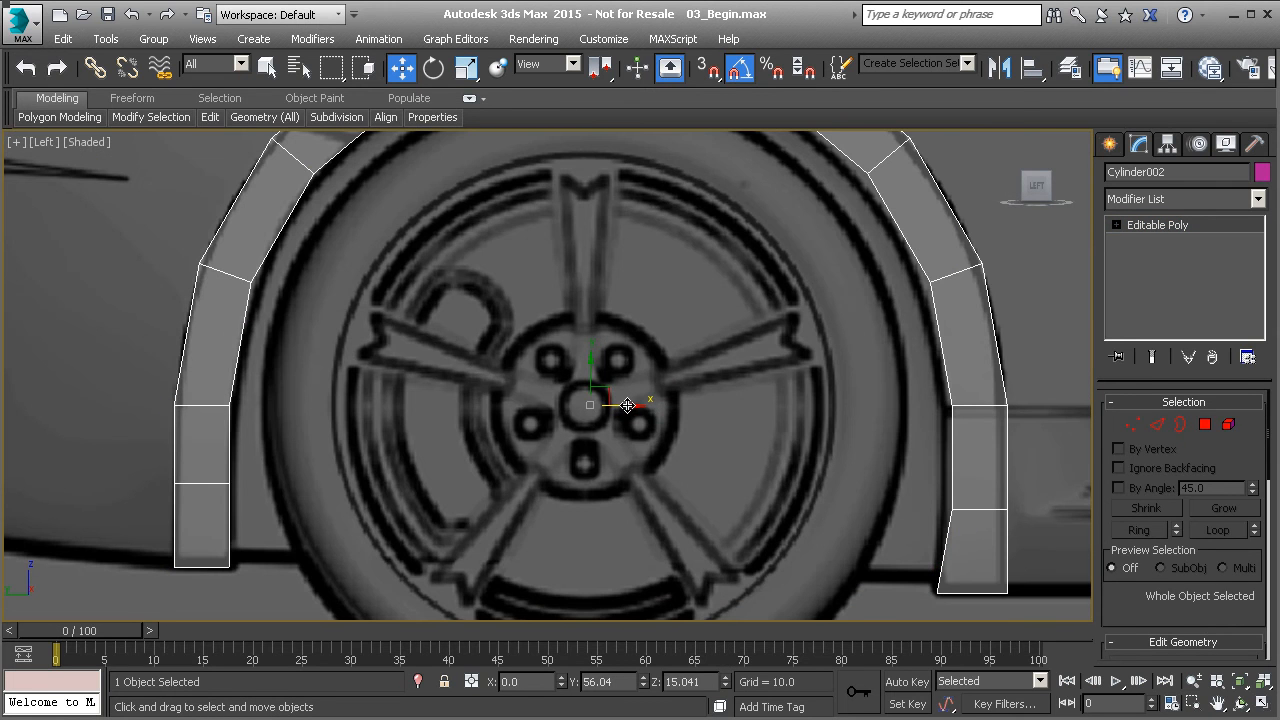
pyautogui.moveTo(627, 405); pyautogui.dragTo(626, 405)
# Move the outer vertex on the rear arch's upper forward side to where the blueprint's body line meets the arch.
pyautogui.moveTo(641, 343); pyautogui.dragTo(649, 432, button='middle')
pyautogui.scroll(-2, 649, 432)
pyautogui.moveTo(791, 426); pyautogui.dragTo(670, 344, button='middle')
pyautogui.moveTo(790, 362); pyautogui.dragTo(619, 337, button='middle')
pyautogui.scroll(-1, 639, 410)
pyautogui.scroll(1, 620, 420)
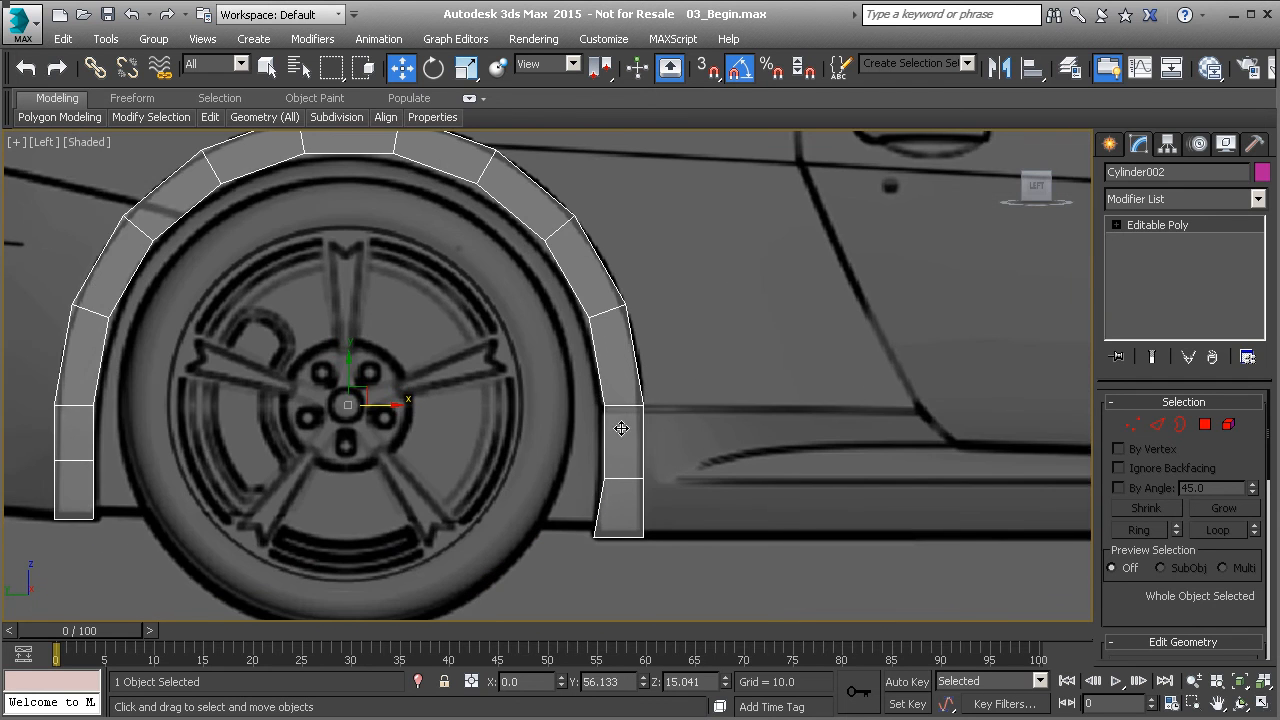
pyautogui.press('1')
pyautogui.scroll(2, 629, 407)
pyautogui.moveTo(648, 422); pyautogui.dragTo(620, 368)
pyautogui.moveTo(603, 357); pyautogui.dragTo(730, 541, button='middle')
pyautogui.moveTo(628, 314); pyautogui.dragTo(649, 374, button='middle')
pyautogui.click(565, 226)
pyautogui.moveTo(580, 212); pyautogui.dragTo(554, 200)
# Move the outer and inner vertices on the rear arch's upper rearward side up to the blueprint's body line.
pyautogui.moveTo(531, 220); pyautogui.dragTo(791, 280, button='middle')
pyautogui.moveTo(437, 363); pyautogui.dragTo(423, 357, button='middle')
pyautogui.click(432, 357)
pyautogui.moveTo(451, 343); pyautogui.dragTo(484, 321)
pyautogui.click(494, 406)
pyautogui.moveTo(513, 393); pyautogui.dragTo(570, 344)
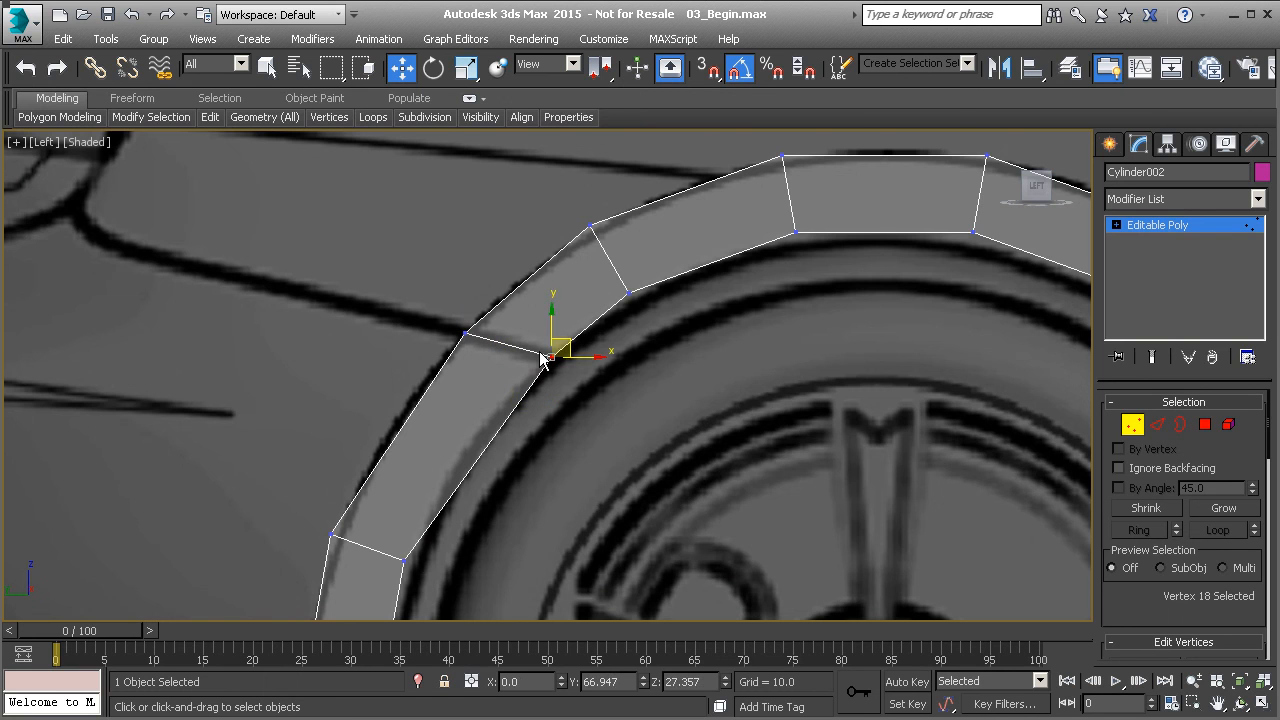
# Insert an edge loop across the long segment below the rearward body line and move its outer and inner vertices onto the arch curve.
pyautogui.moveTo(221, 127)
pyautogui.click(357, 181)
pyautogui.click(436, 440)
pyautogui.rightClick(428, 444)
pyautogui.click(403, 426)
pyautogui.moveTo(403, 426); pyautogui.dragTo(396, 419)
pyautogui.click(485, 449)
pyautogui.moveTo(500, 436); pyautogui.dragTo(487, 441)
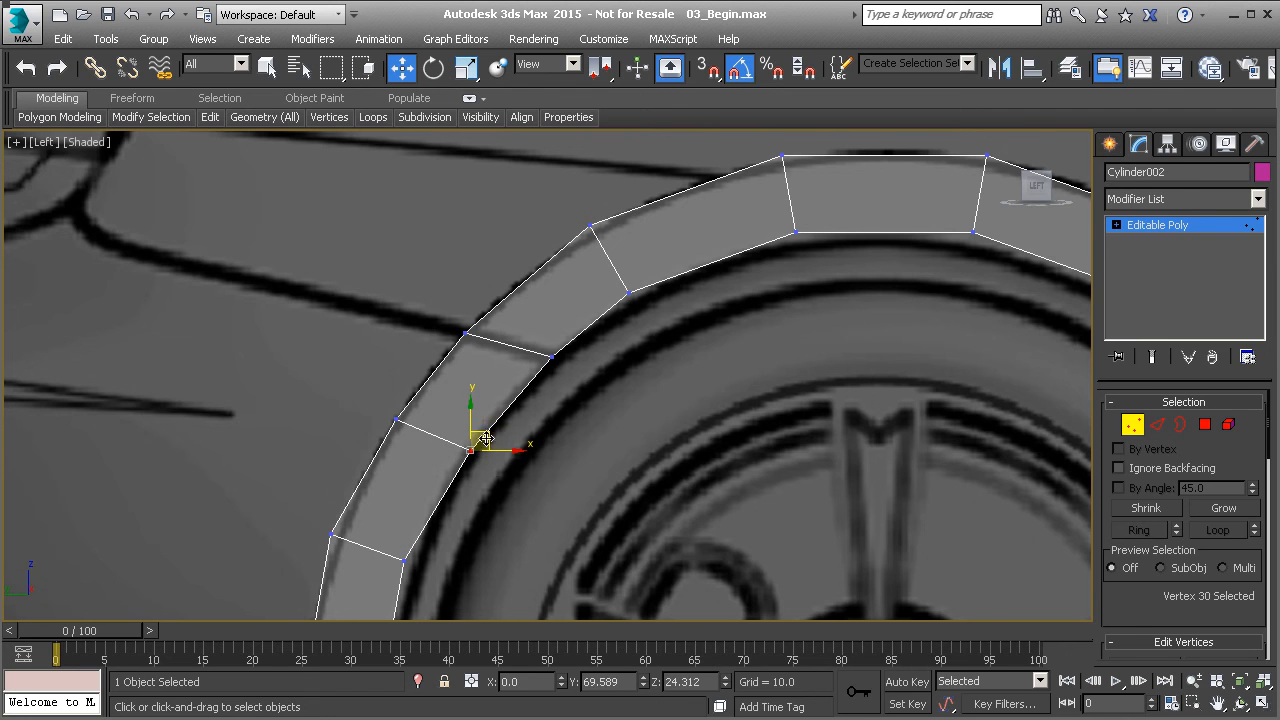
# Inspect the rear arch's vertices against the side blueprint and compare its position with the front arch.
pyautogui.moveTo(537, 411); pyautogui.dragTo(540, 377, button='middle')
pyautogui.click(633, 259)
pyautogui.moveTo(636, 247); pyautogui.dragTo(567, 325, button='middle')
pyautogui.scroll(-2, 637, 306)
pyautogui.moveTo(640, 306); pyautogui.dragTo(481, 302, button='middle')
pyautogui.moveTo(744, 370); pyautogui.dragTo(654, 252, button='middle')
pyautogui.moveTo(717, 354); pyautogui.dragTo(759, 426, button='middle')
pyautogui.scroll(-2, 785, 416)
pyautogui.click(681, 307)
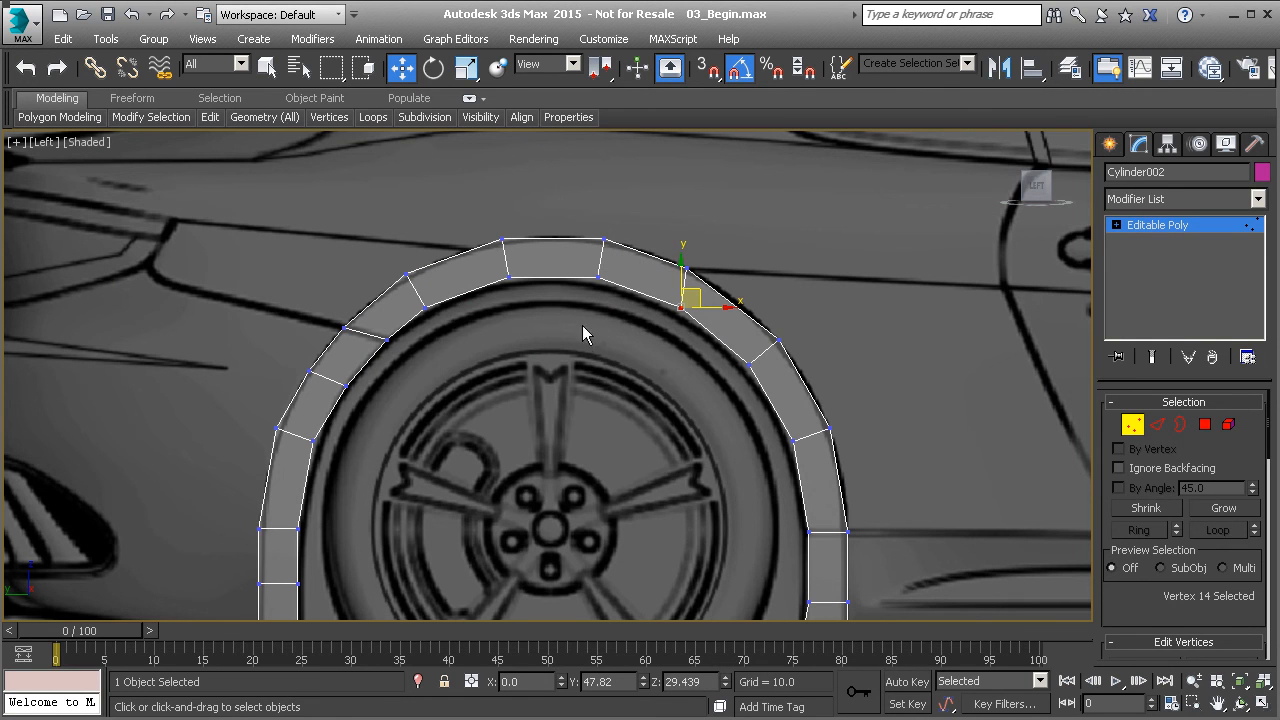
pyautogui.scroll(-2, 717, 373)
pyautogui.moveTo(717, 373); pyautogui.dragTo(503, 315, button='middle')
pyautogui.moveTo(909, 386); pyautogui.dragTo(662, 371, button='middle')
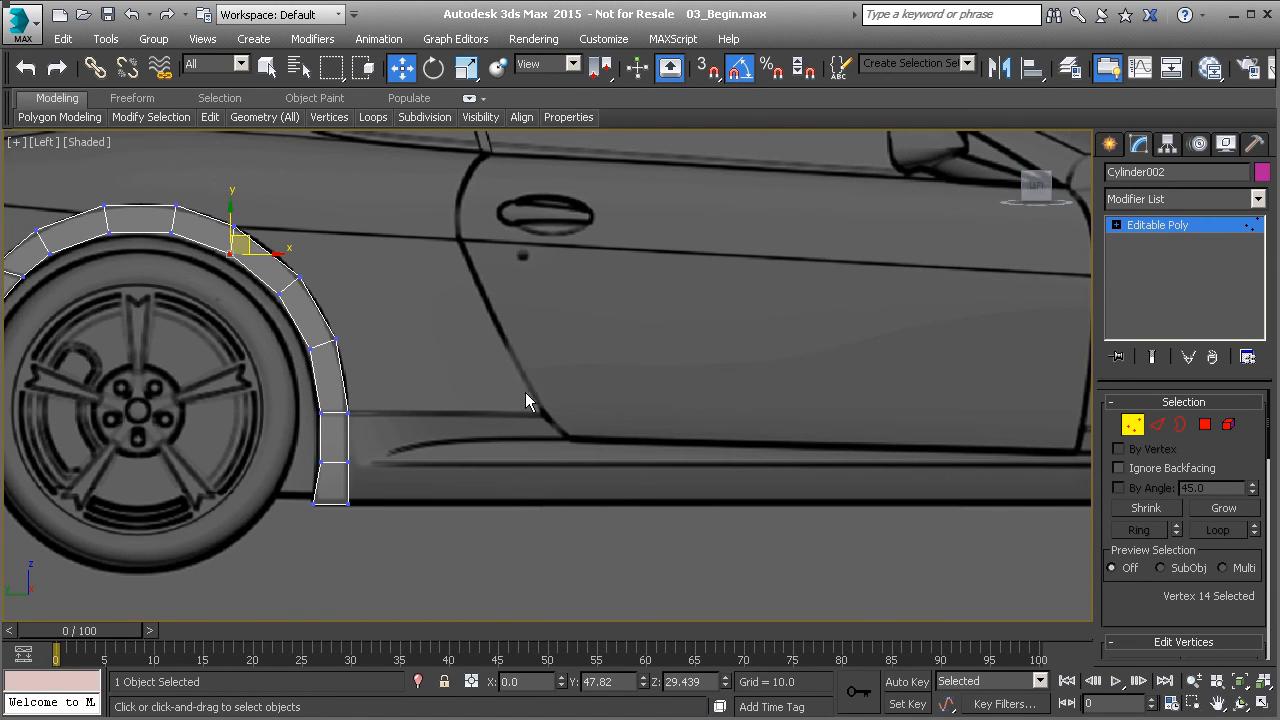
pyautogui.moveTo(517, 393); pyautogui.dragTo(452, 395, button='middle')
pyautogui.scroll(-2, 452, 395)
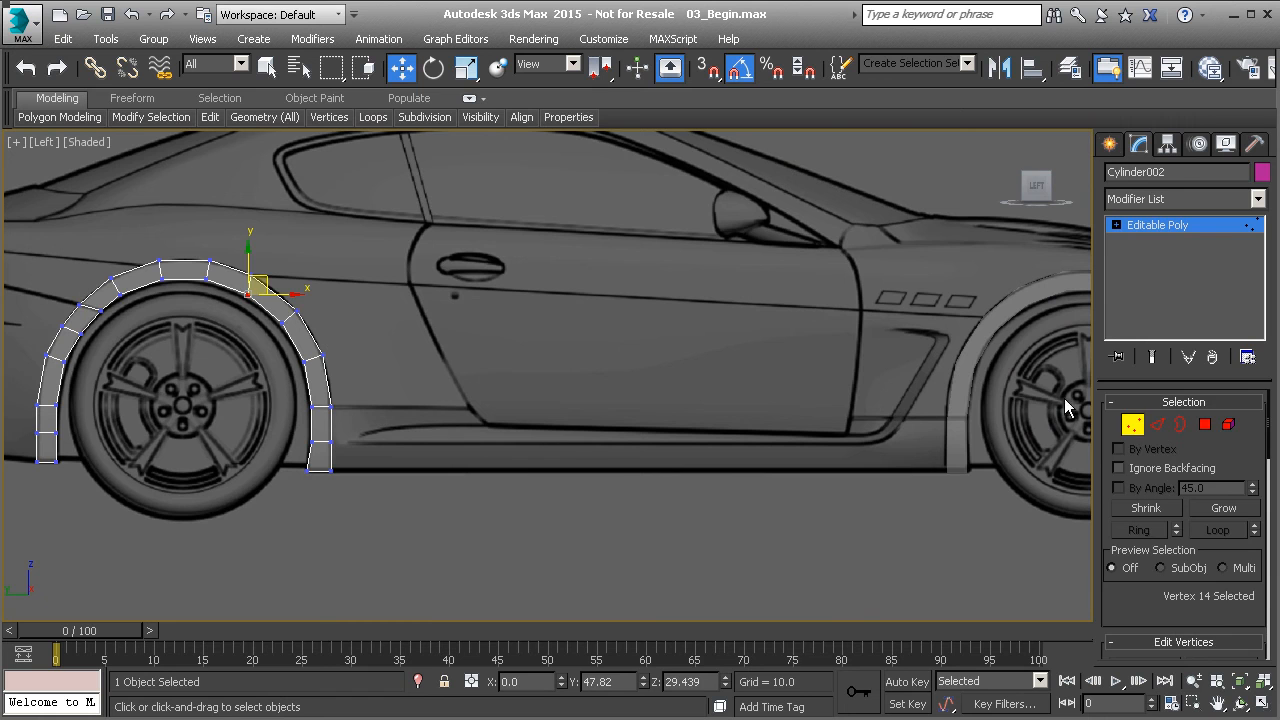
# Leave vertex editing and deselect the rear arch.
pyautogui.click(1131, 426)
pyautogui.moveTo(644, 378); pyautogui.dragTo(588, 380, button='middle')
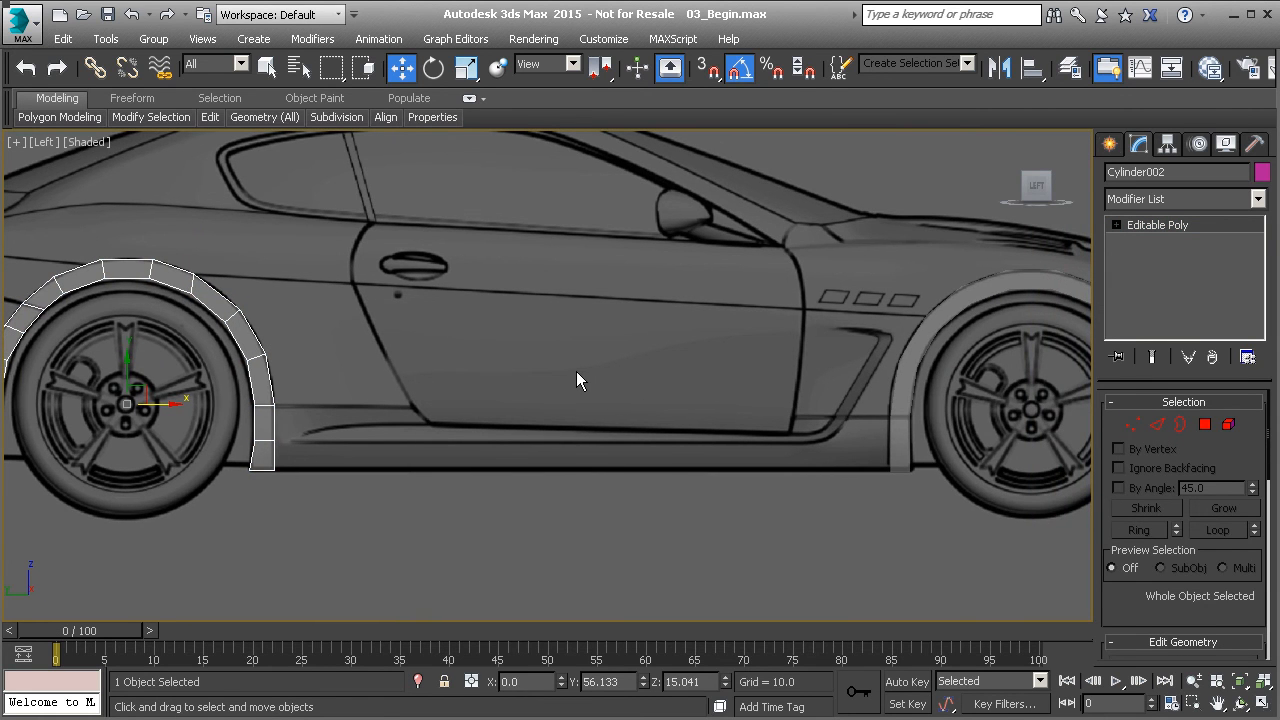
pyautogui.click(547, 517)
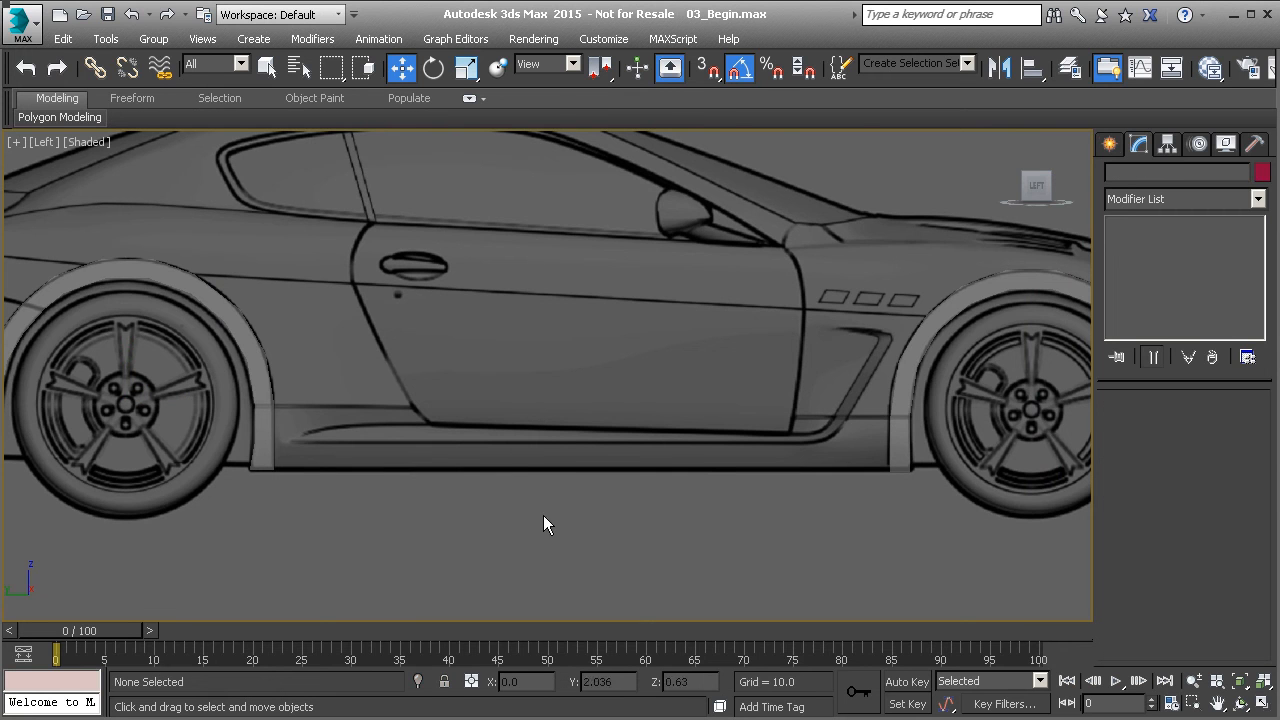